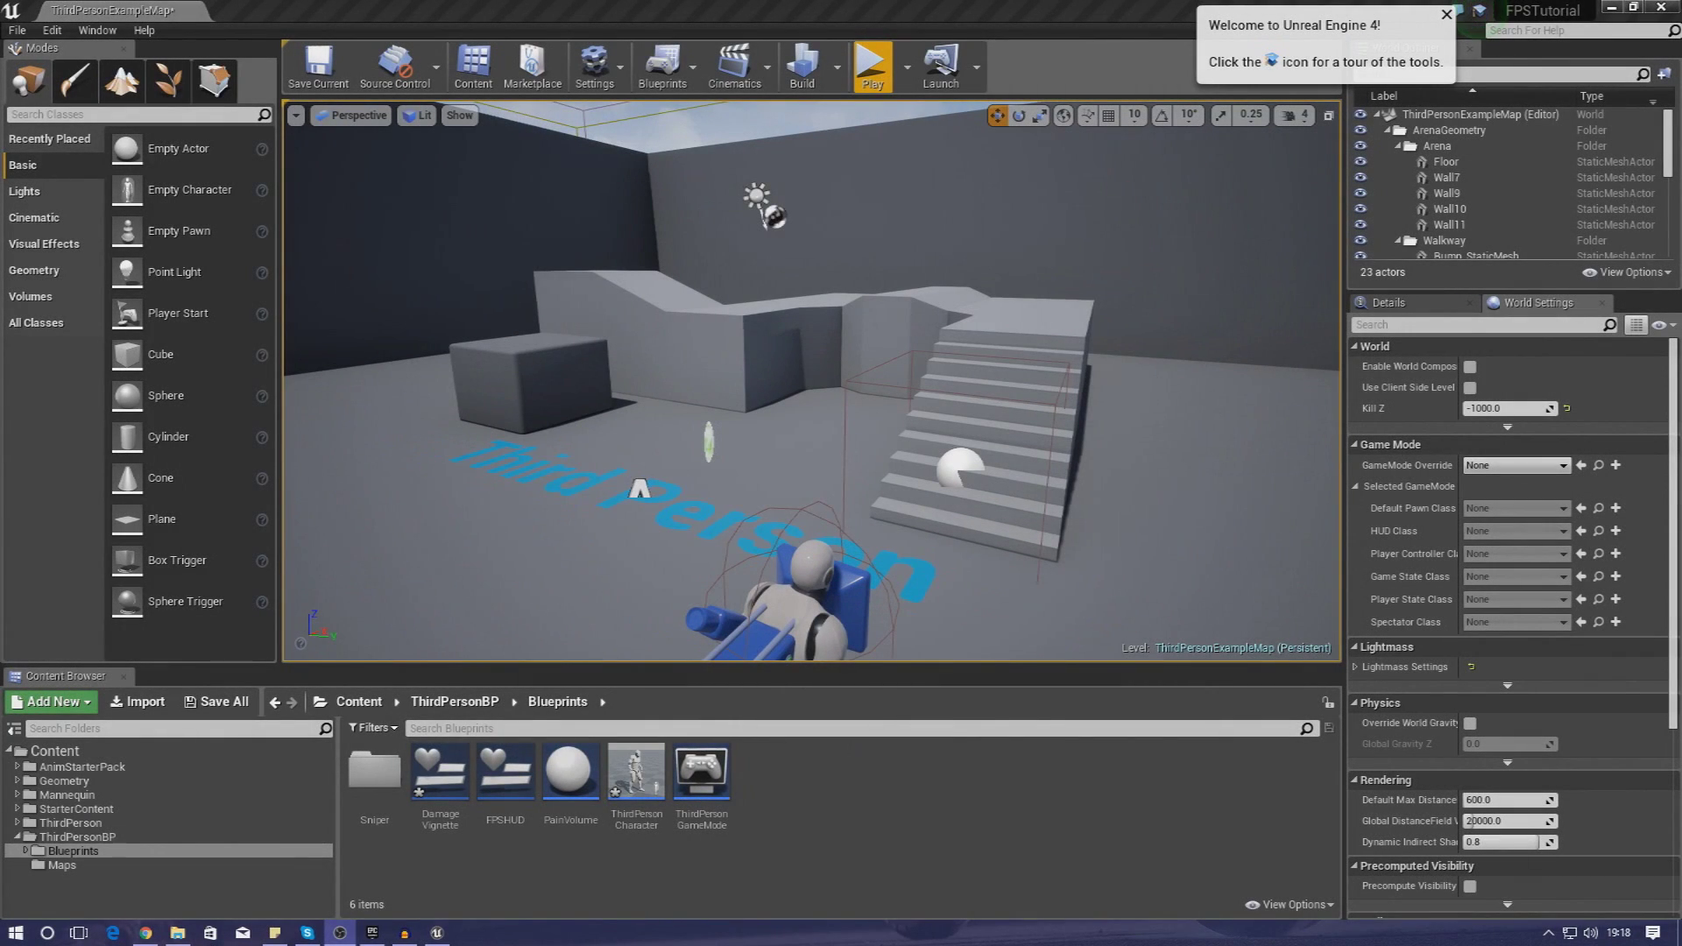
Run and stop a quick test play of the level, then switch to the FPSAssets folder.
click(871, 66)
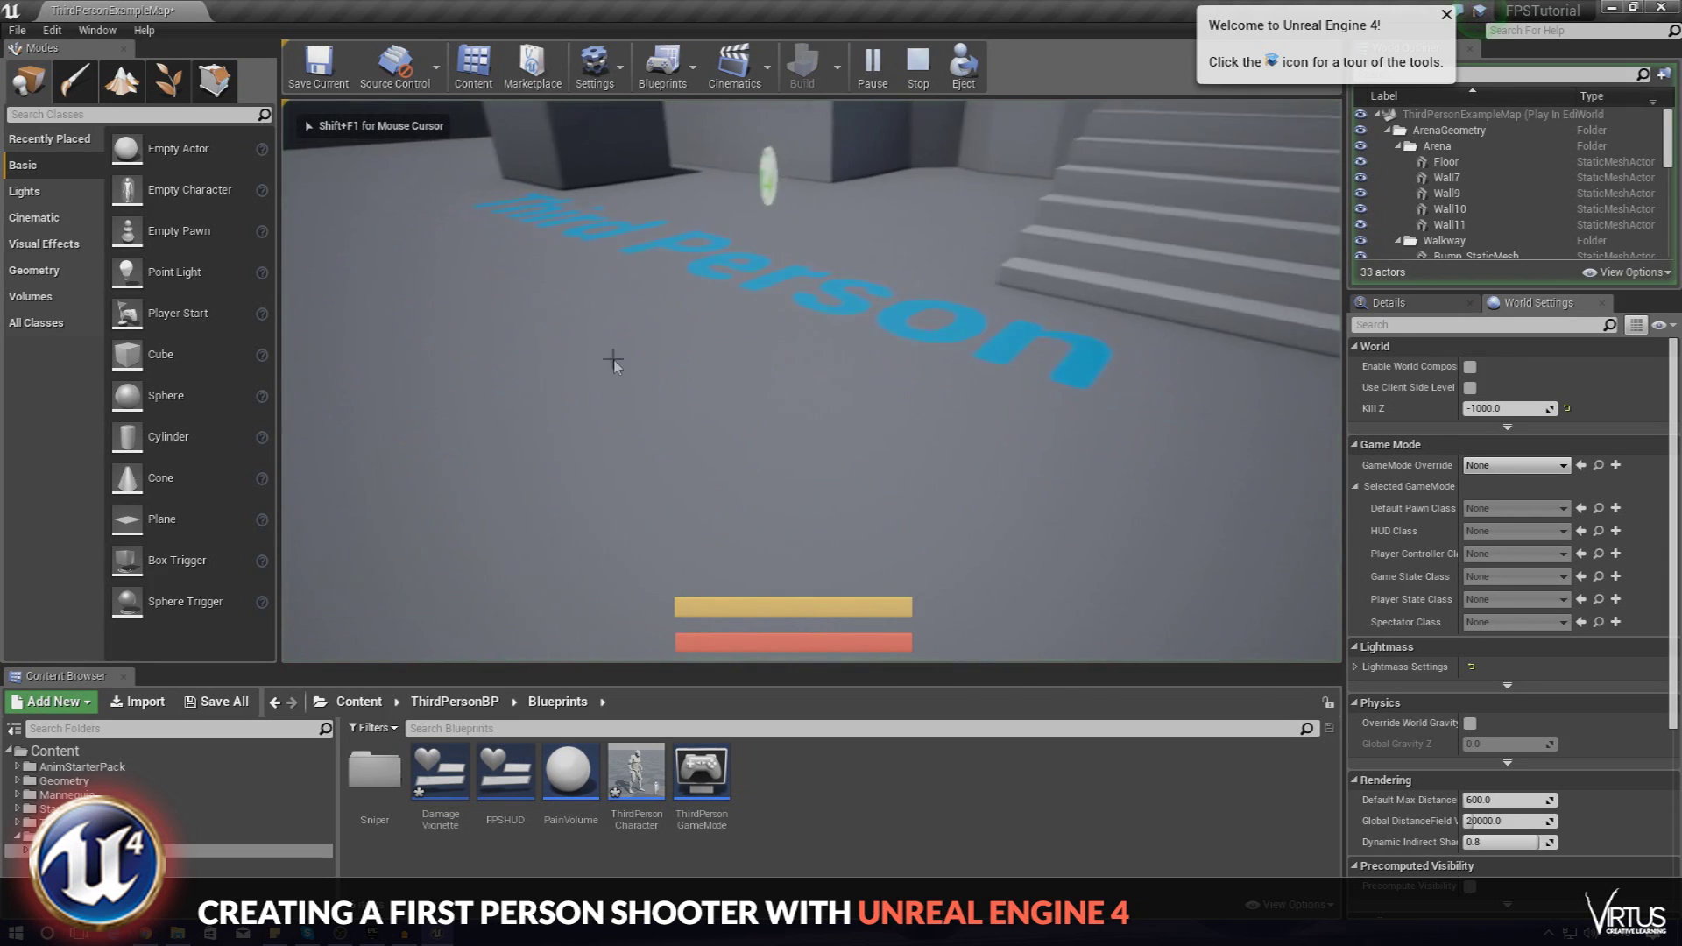
key(Escape)
key(alt+Tab)
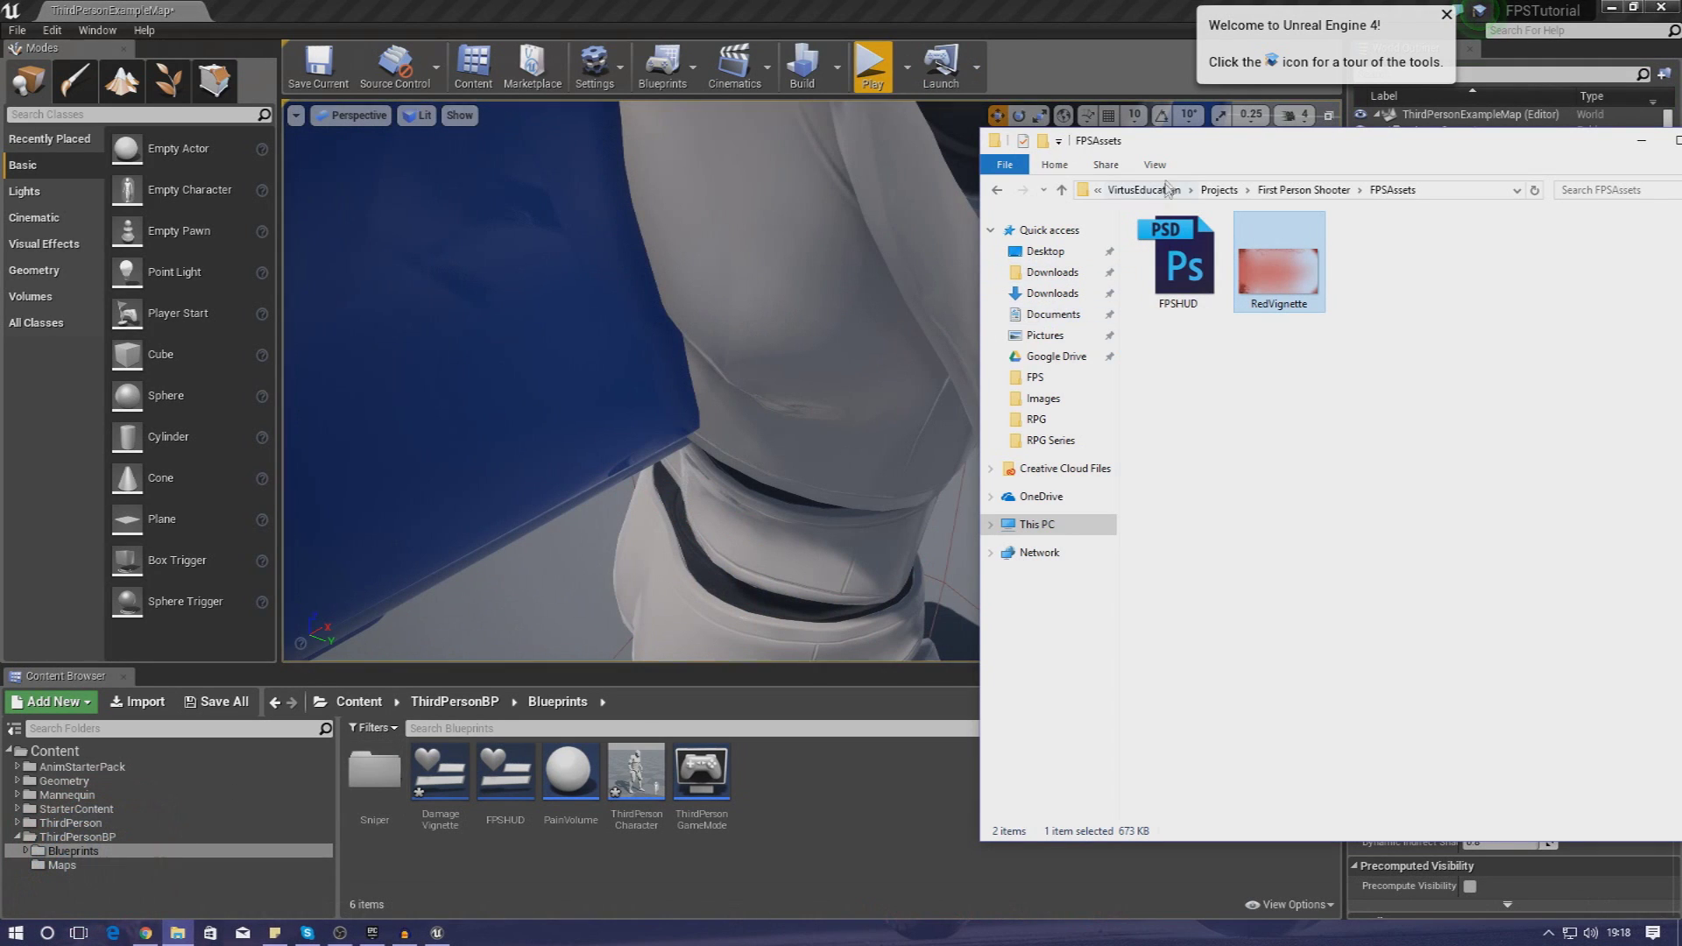
Move the FPSAssets Explorer window to the centre of the screen.
drag(1161, 147, 751, 180)
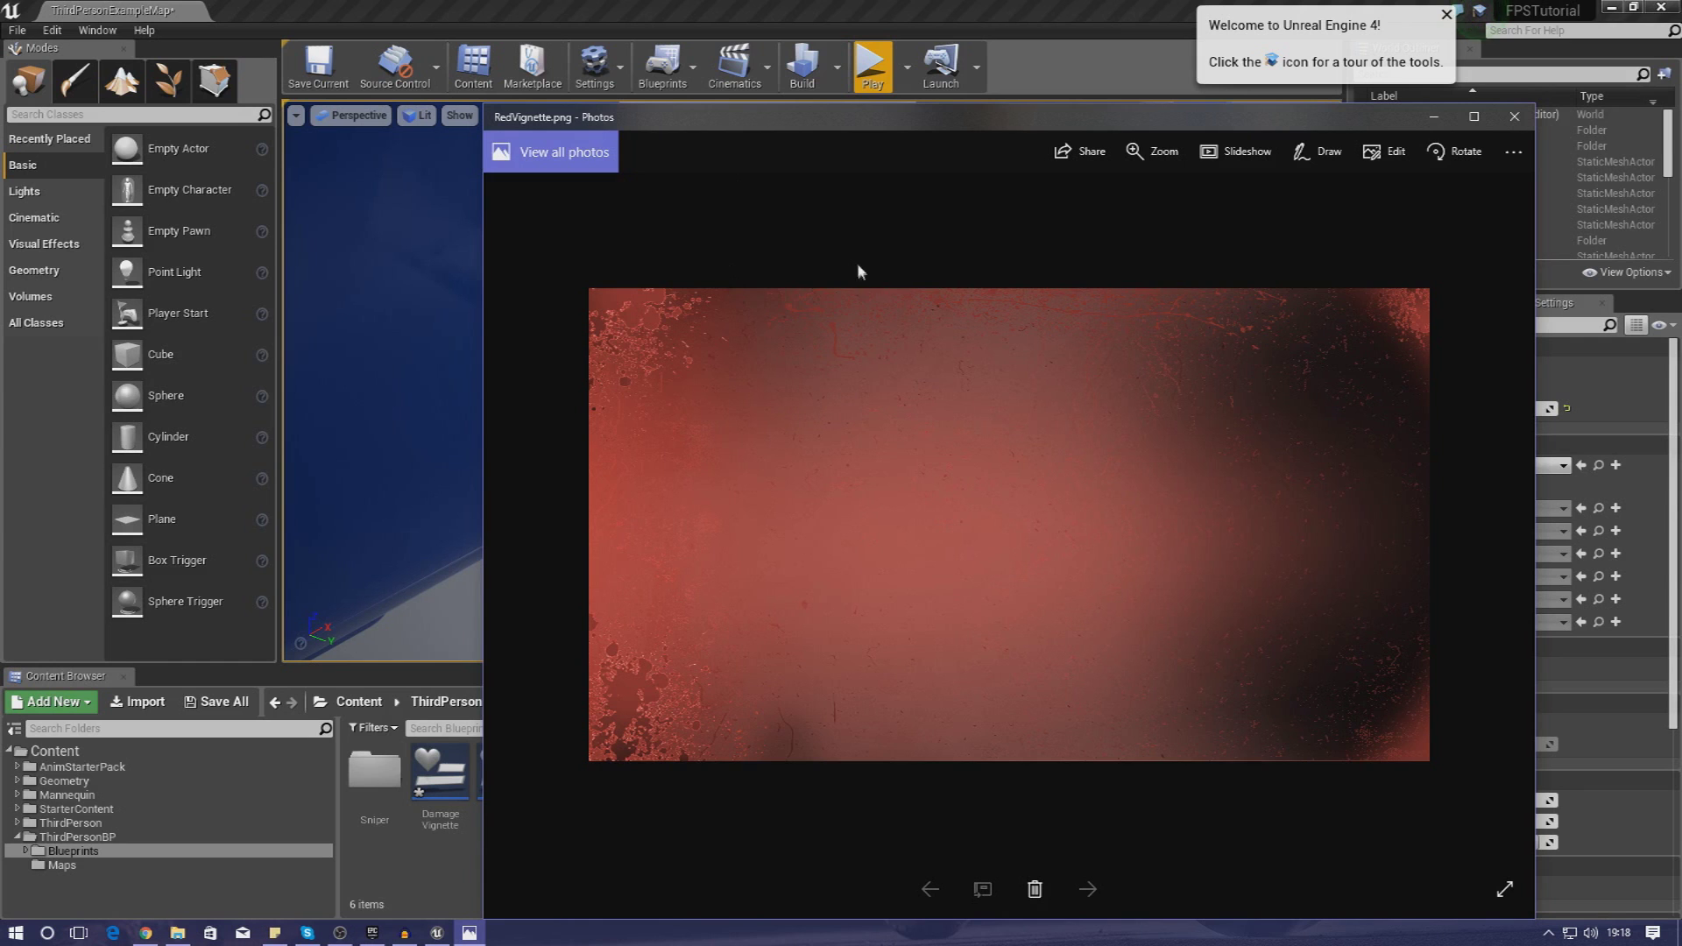
Zoom in and out on the RedVignette photo, then close the Photos viewer.
ctrl+scroll(843, 275, up, 1)
ctrl+scroll(847, 271, down, 2)
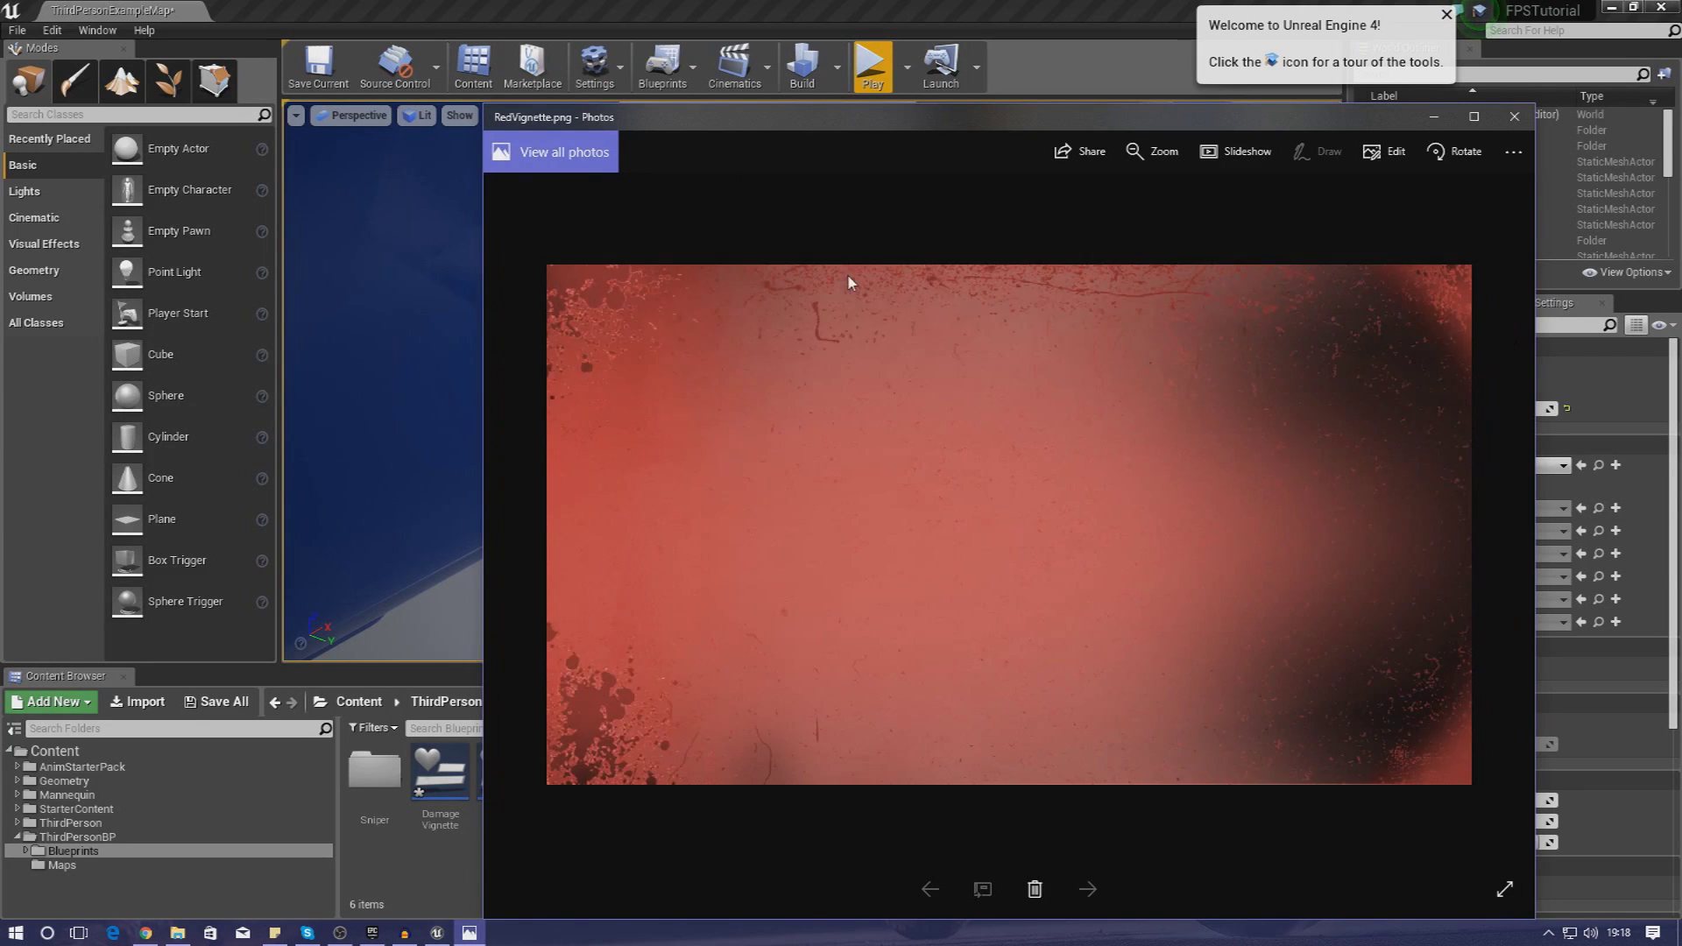
ctrl+scroll(911, 405, up, 1)
ctrl+scroll(911, 405, down, 1)
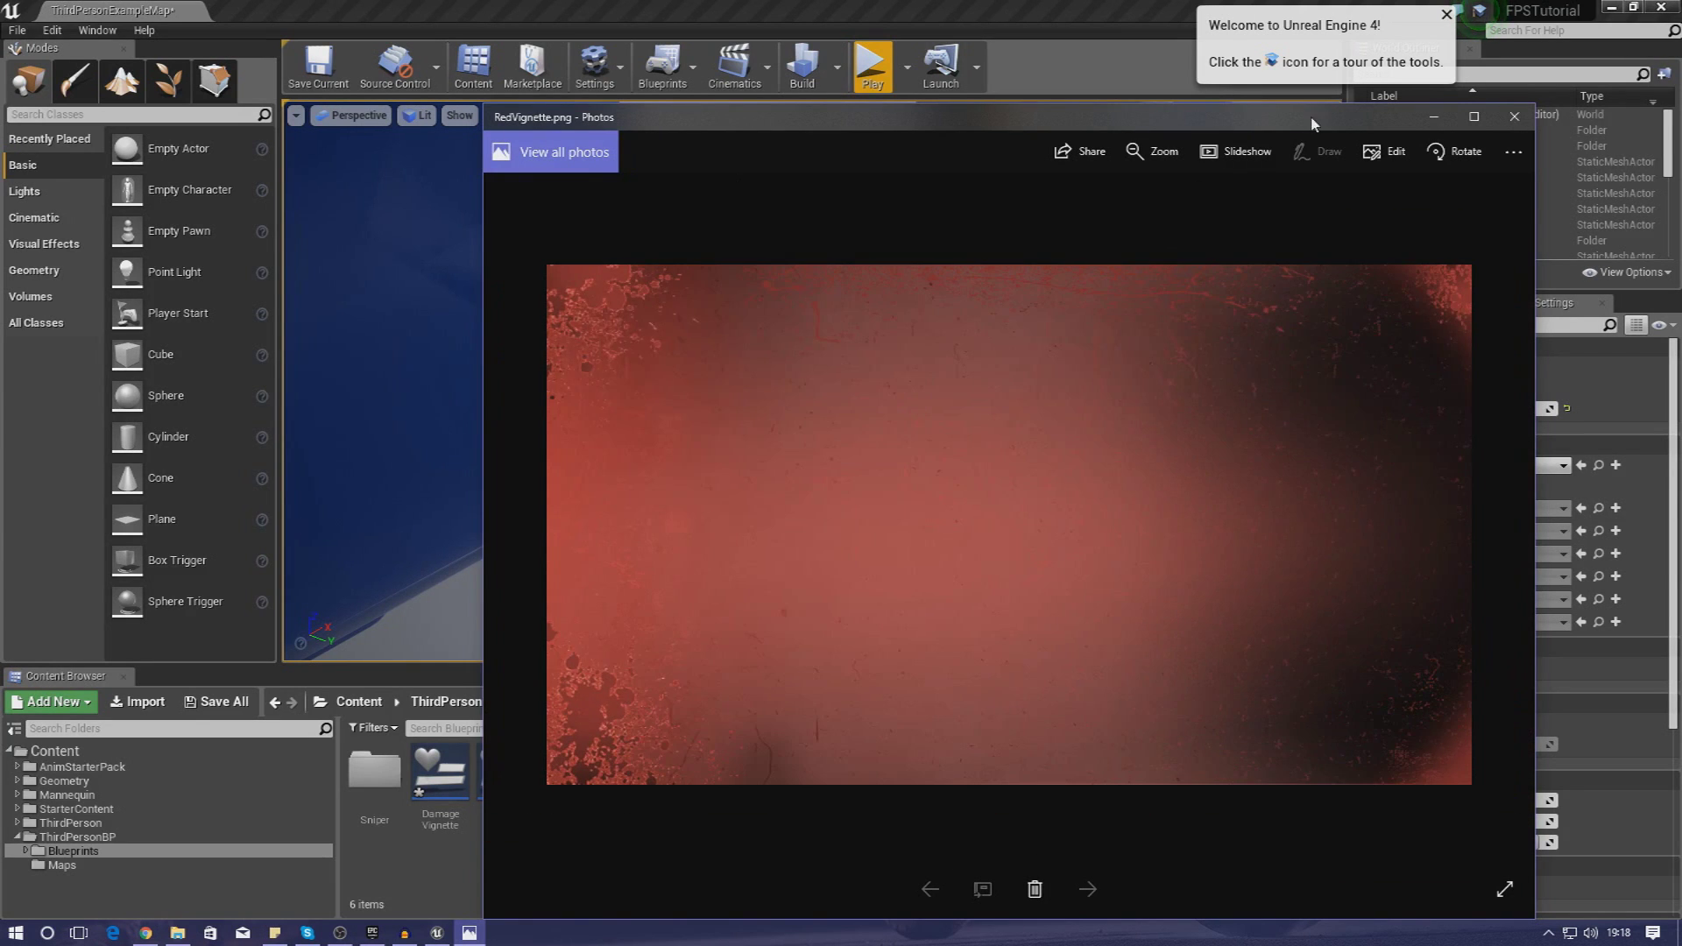
click(1523, 120)
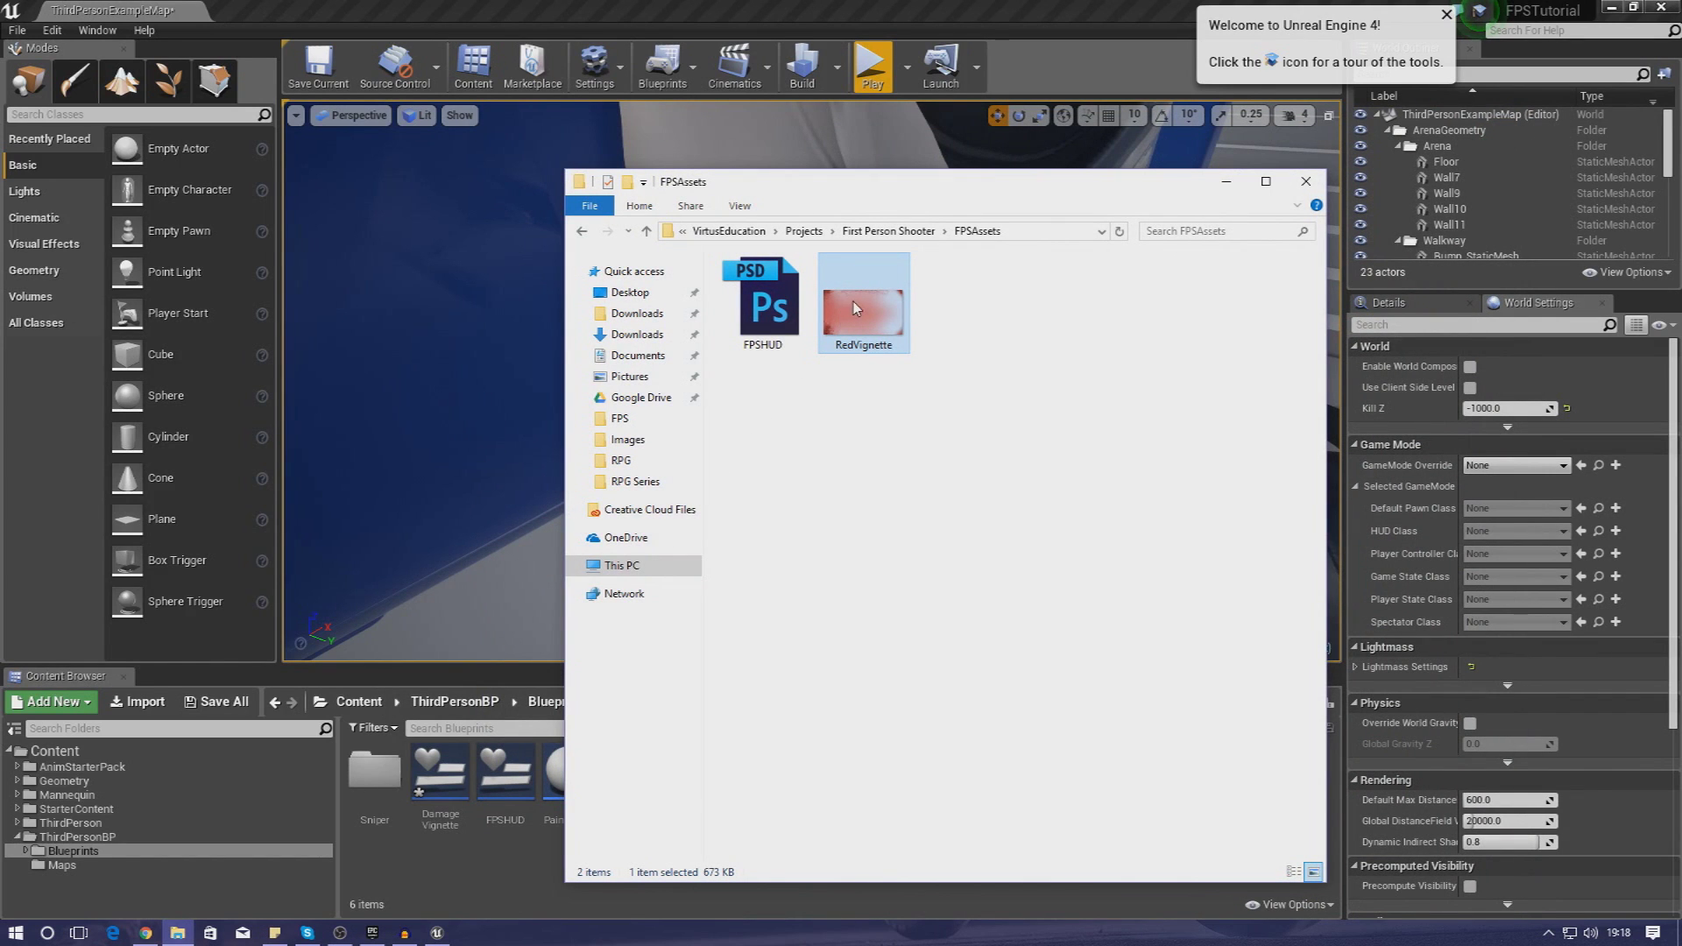
Shift the Explorer window aside and drop RedVignette into the Blueprints content folder.
mouse_move(854, 298)
drag(884, 187, 725, 204)
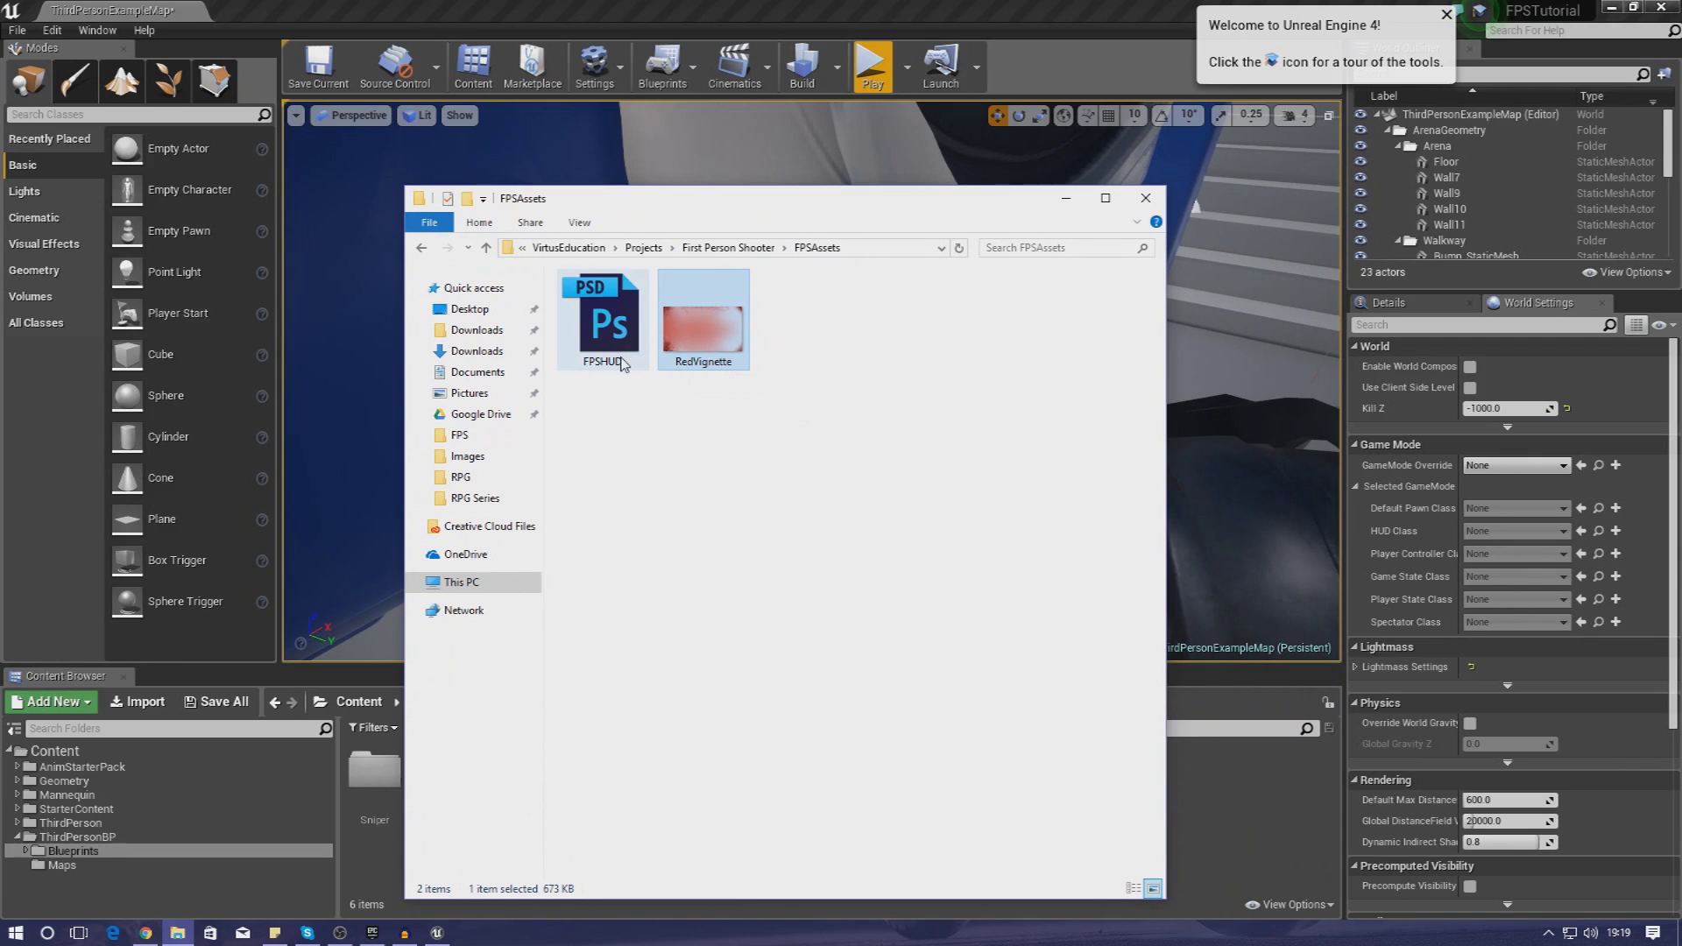
mouse_move(619, 370)
drag(712, 204, 1143, 136)
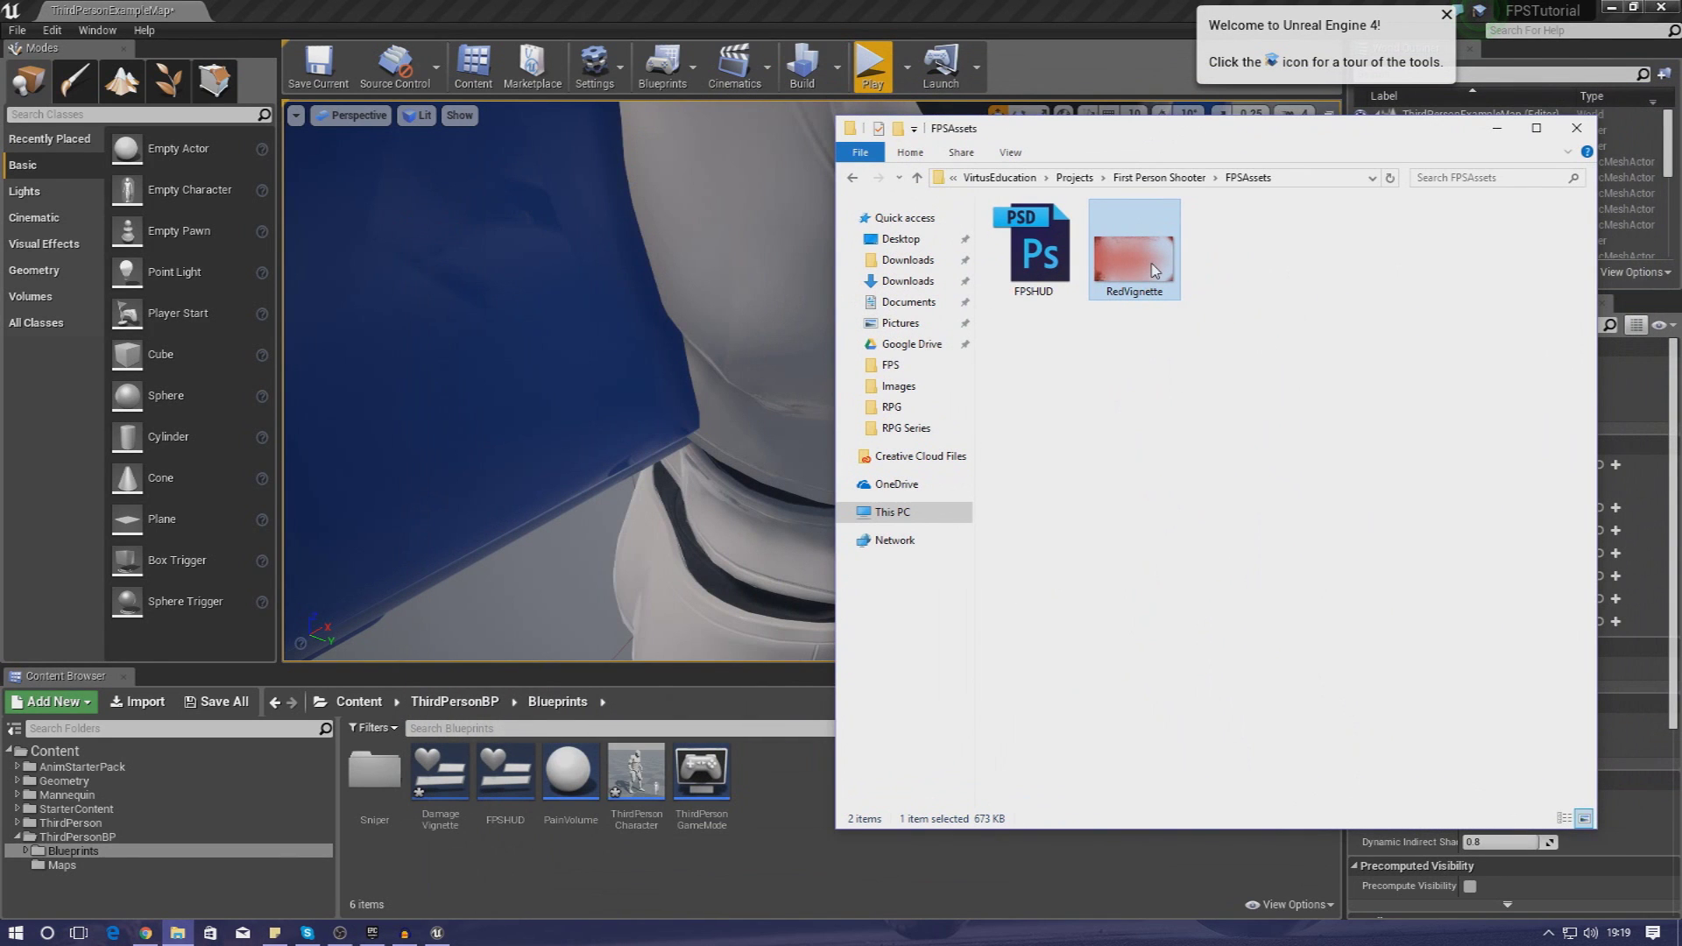
drag(739, 887, 766, 798)
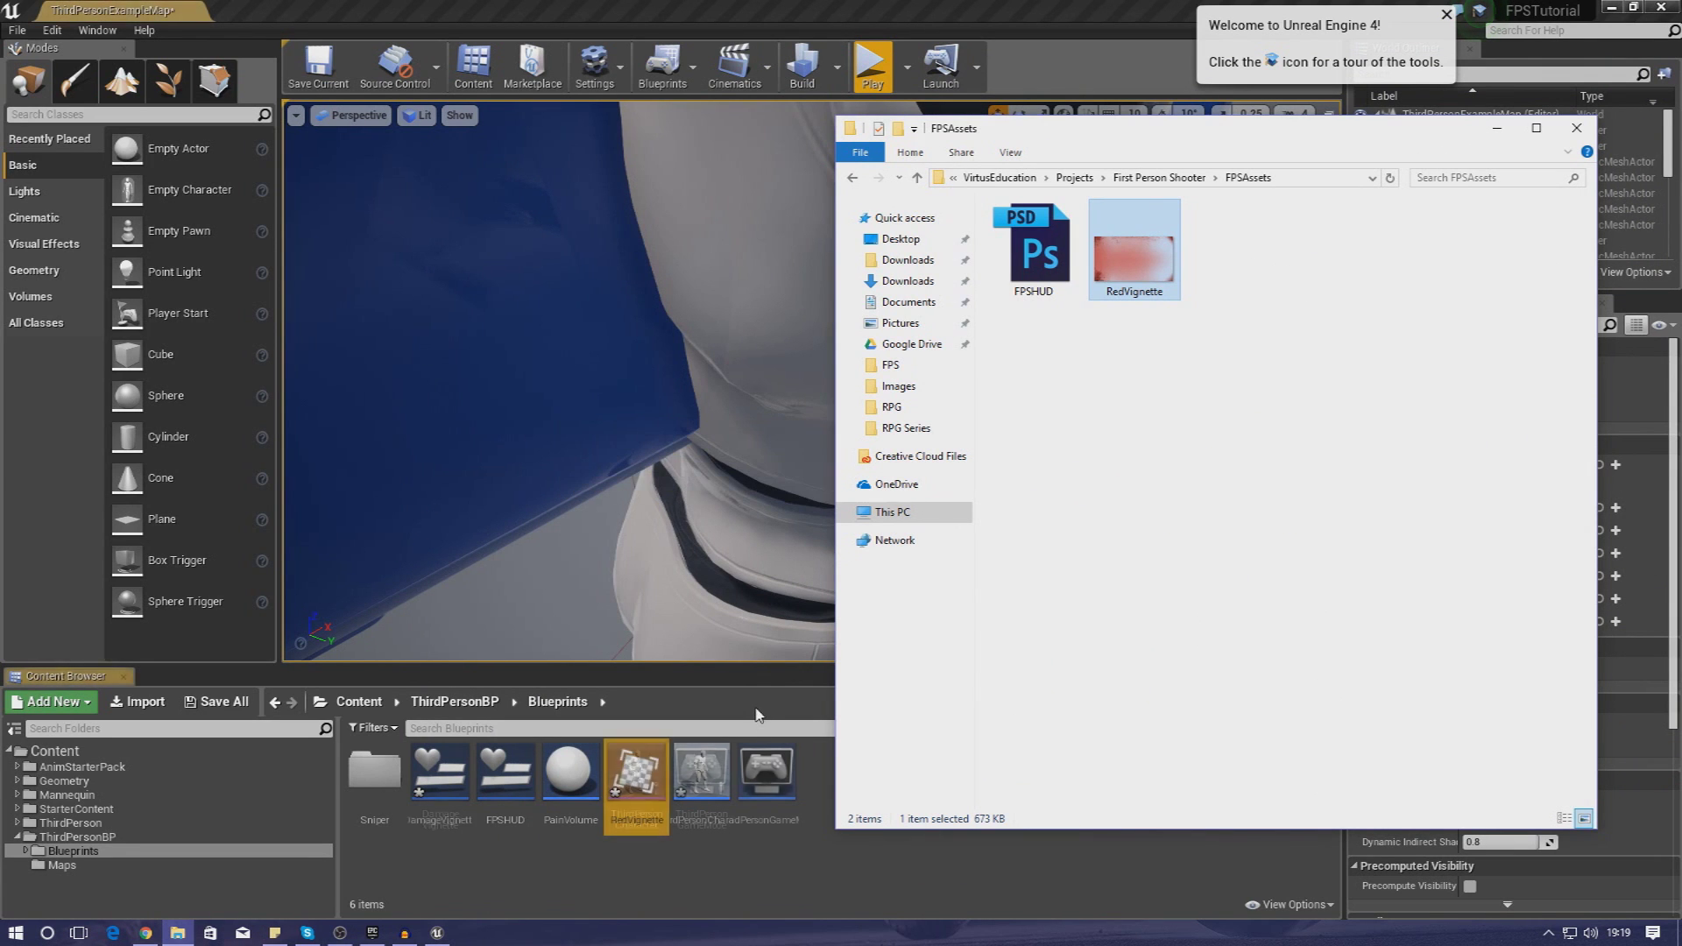
click(870, 657)
mouse_move(713, 306)
right_down()
mouse_move(727, 351)
mouse_move(713, 309)
right_up()
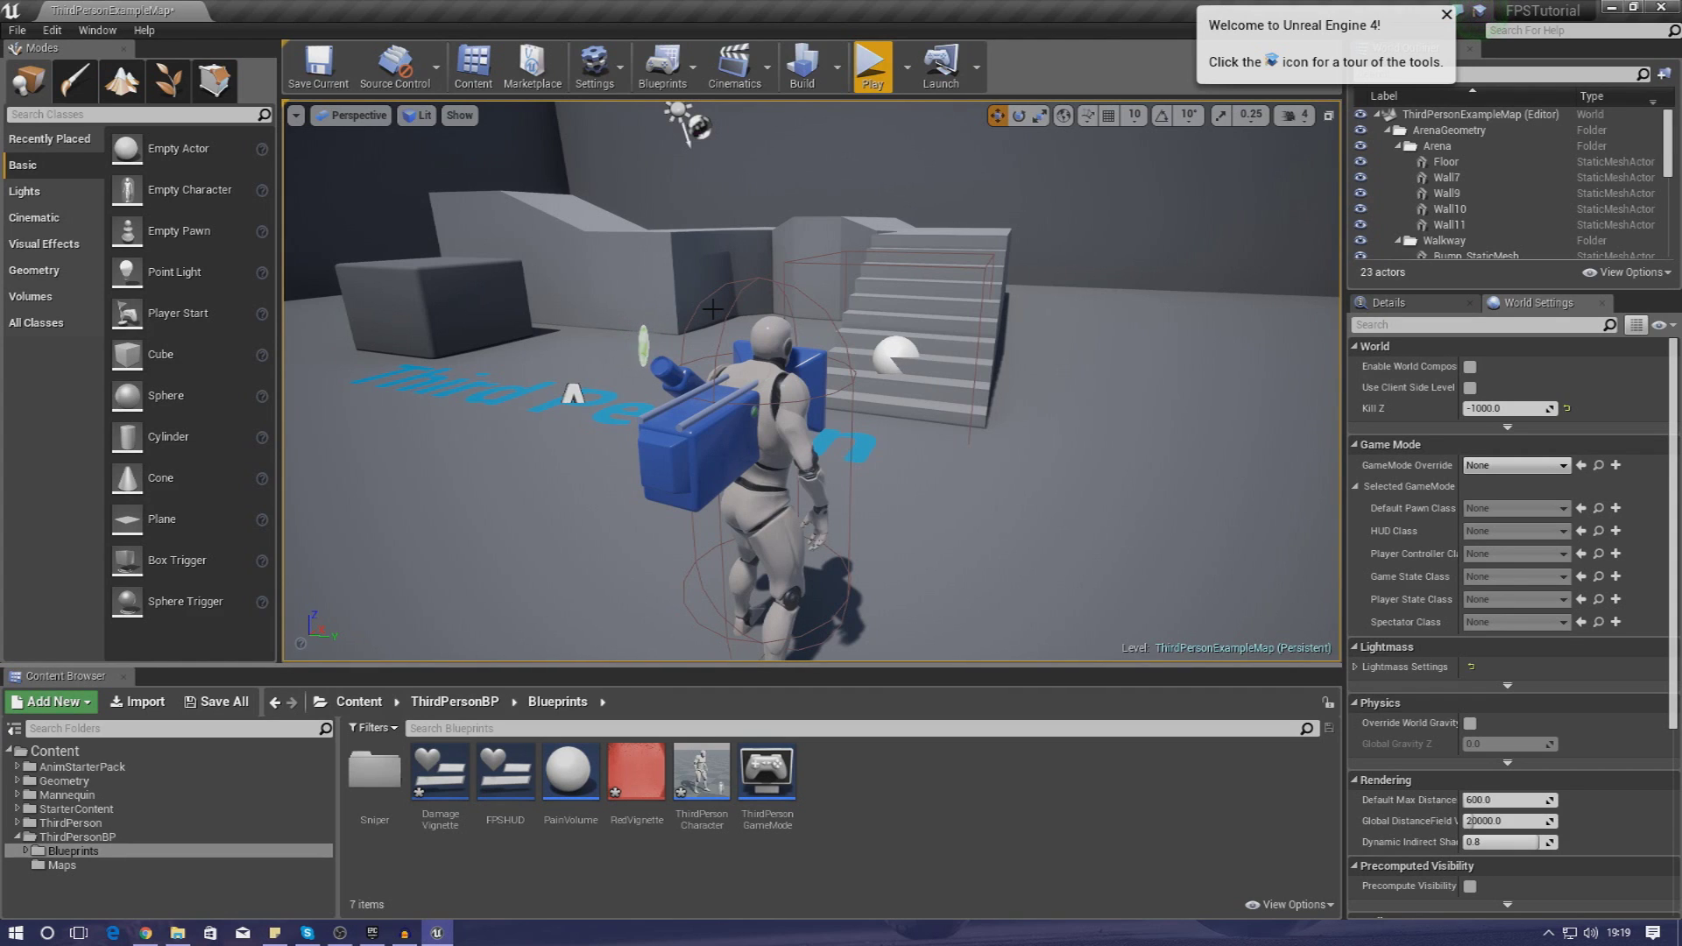
Create a User Interface > Widget Blueprint asset named Damageffect in the Blueprints folder.
right_click(805, 793)
mouse_move(826, 788)
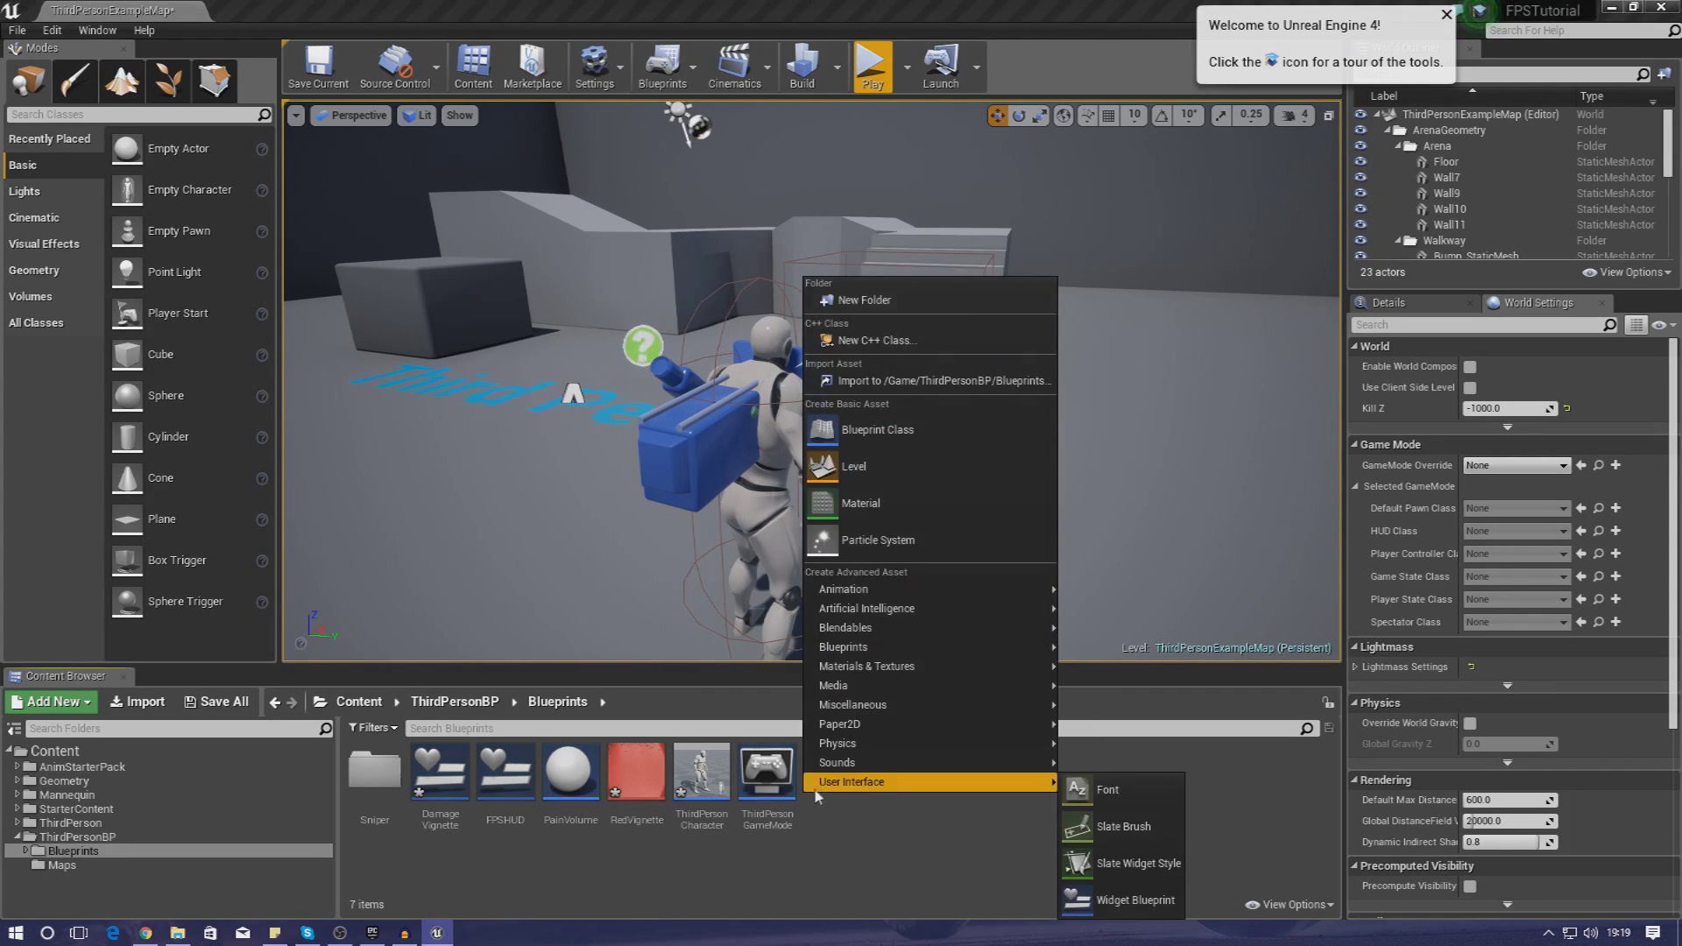
click(1120, 909)
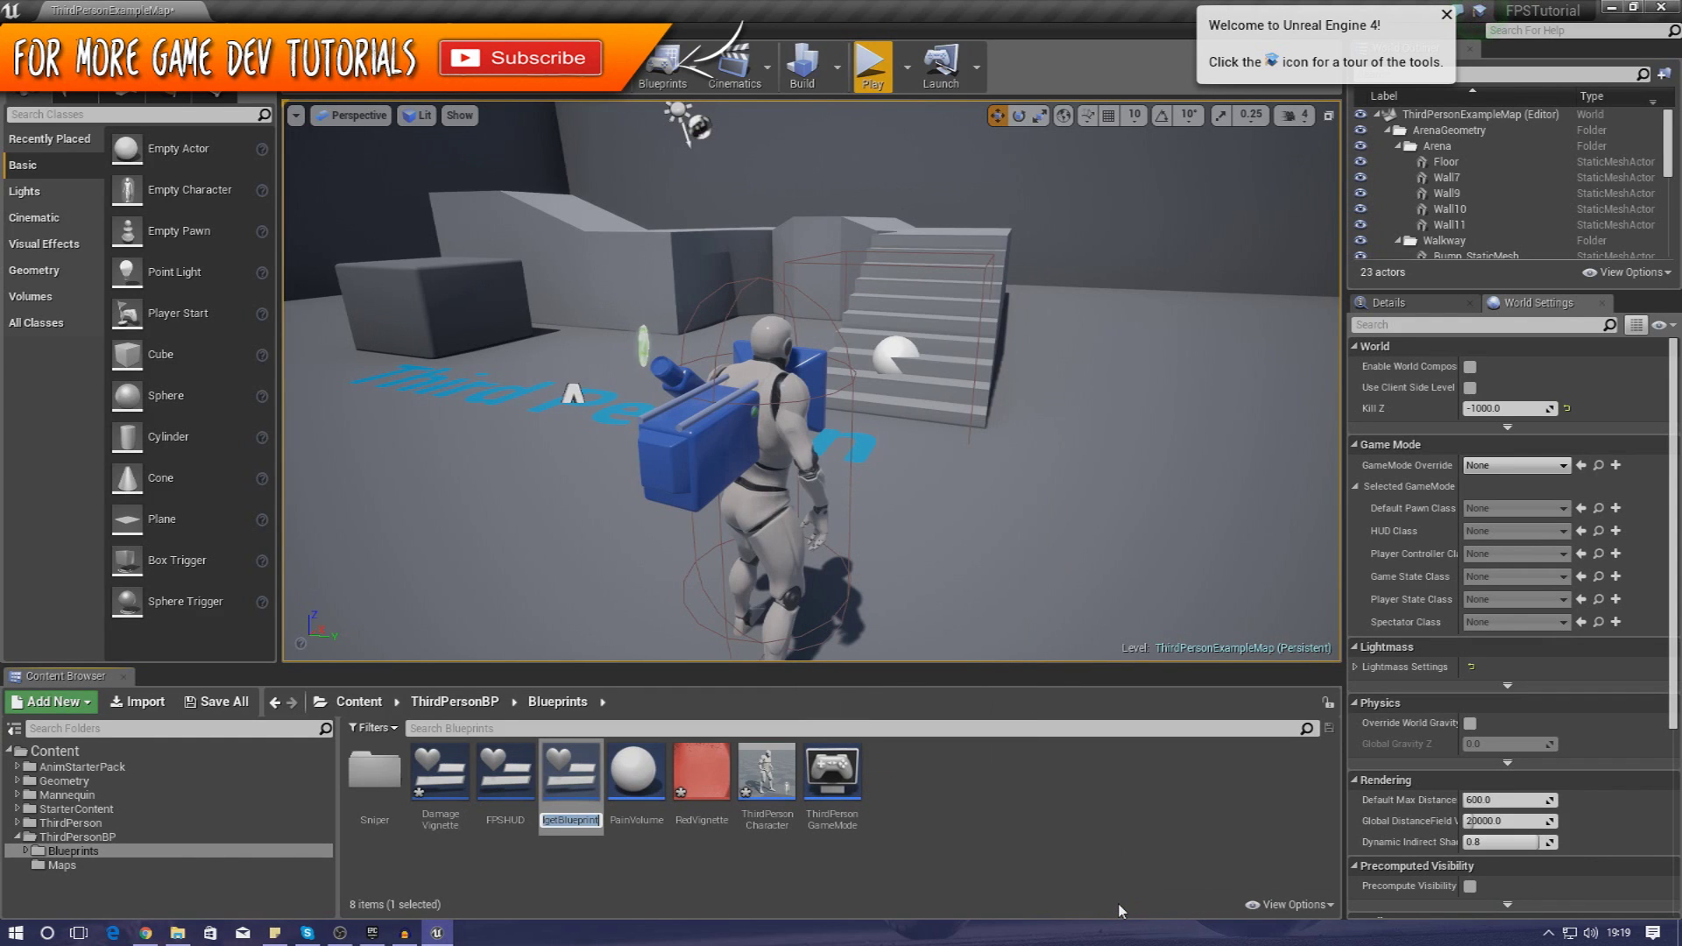
text(DamageVignette)
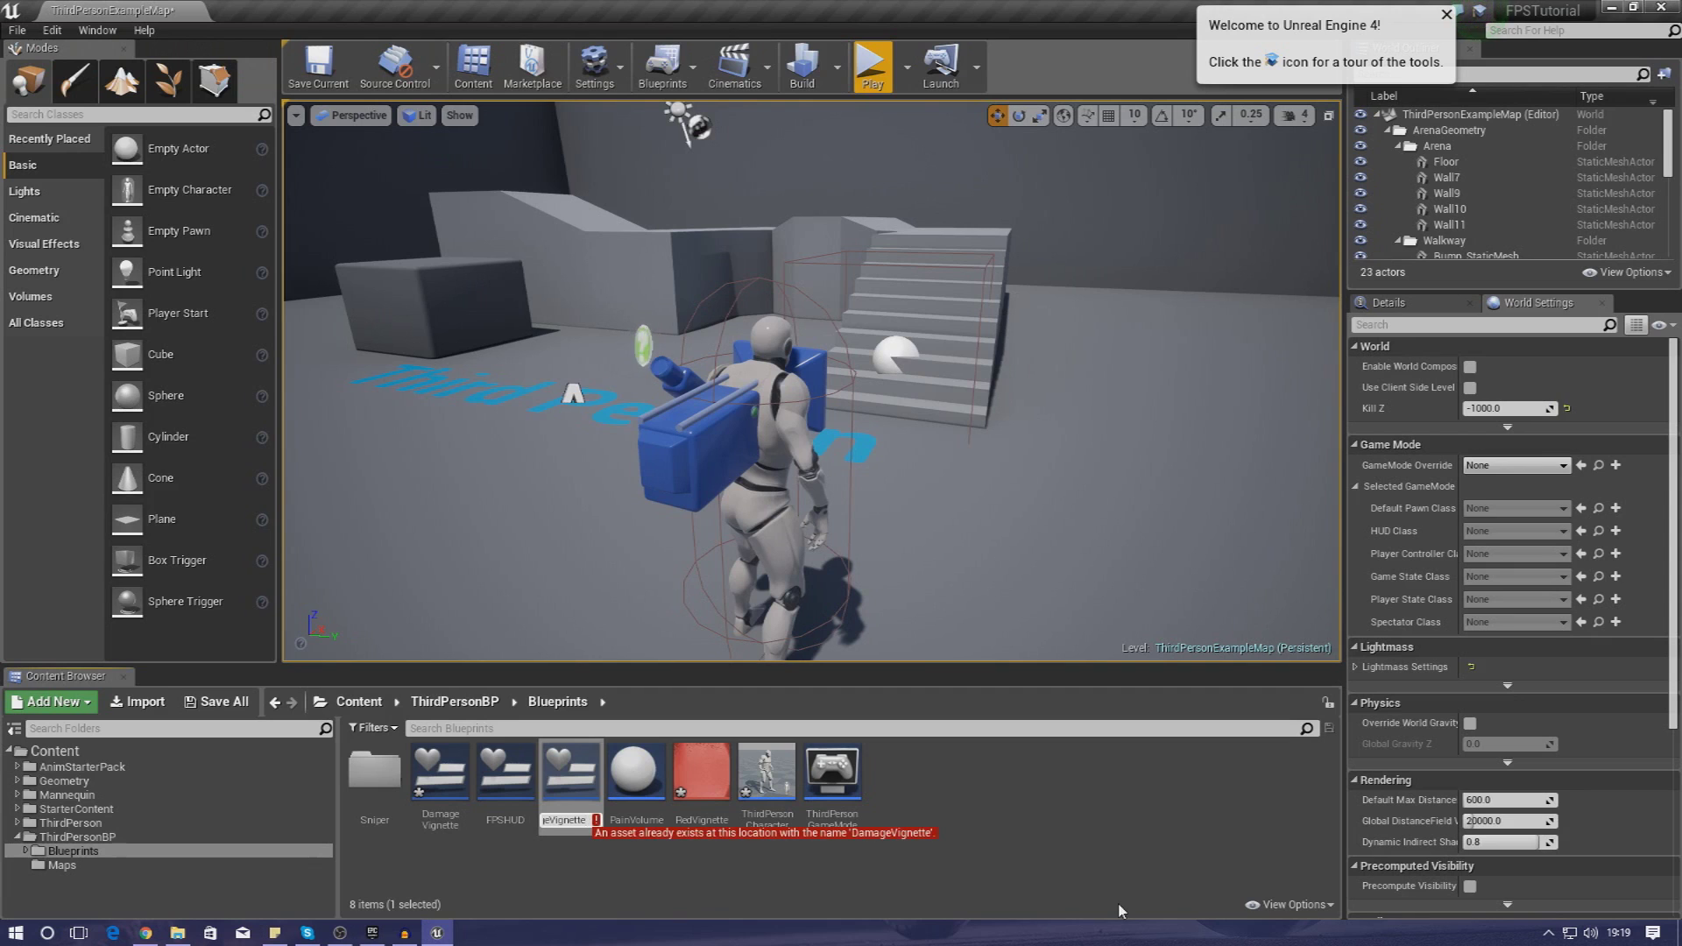
key(BackSpace)
key(BackSpace)
key(BackSpace)
key(BackSpace)
key(BackSpace)
key(BackSpace)
key(BackSpace)
key(BackSpace)
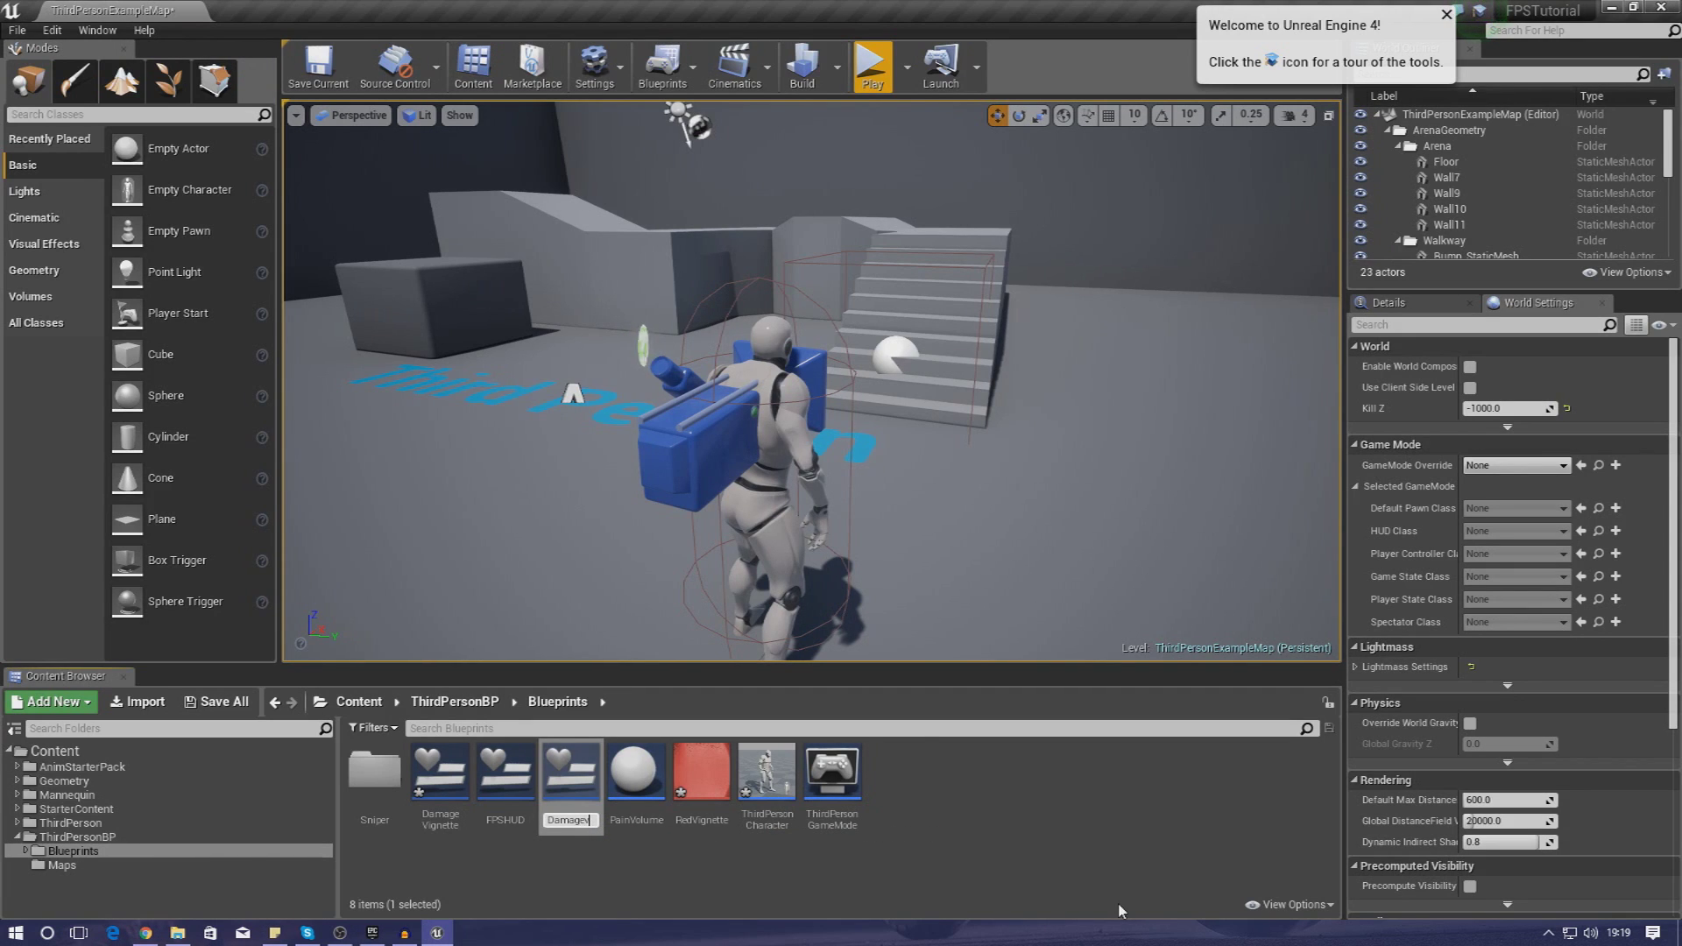
text(gg)
text(fec)
text(t)
key(Return)
key(Return)
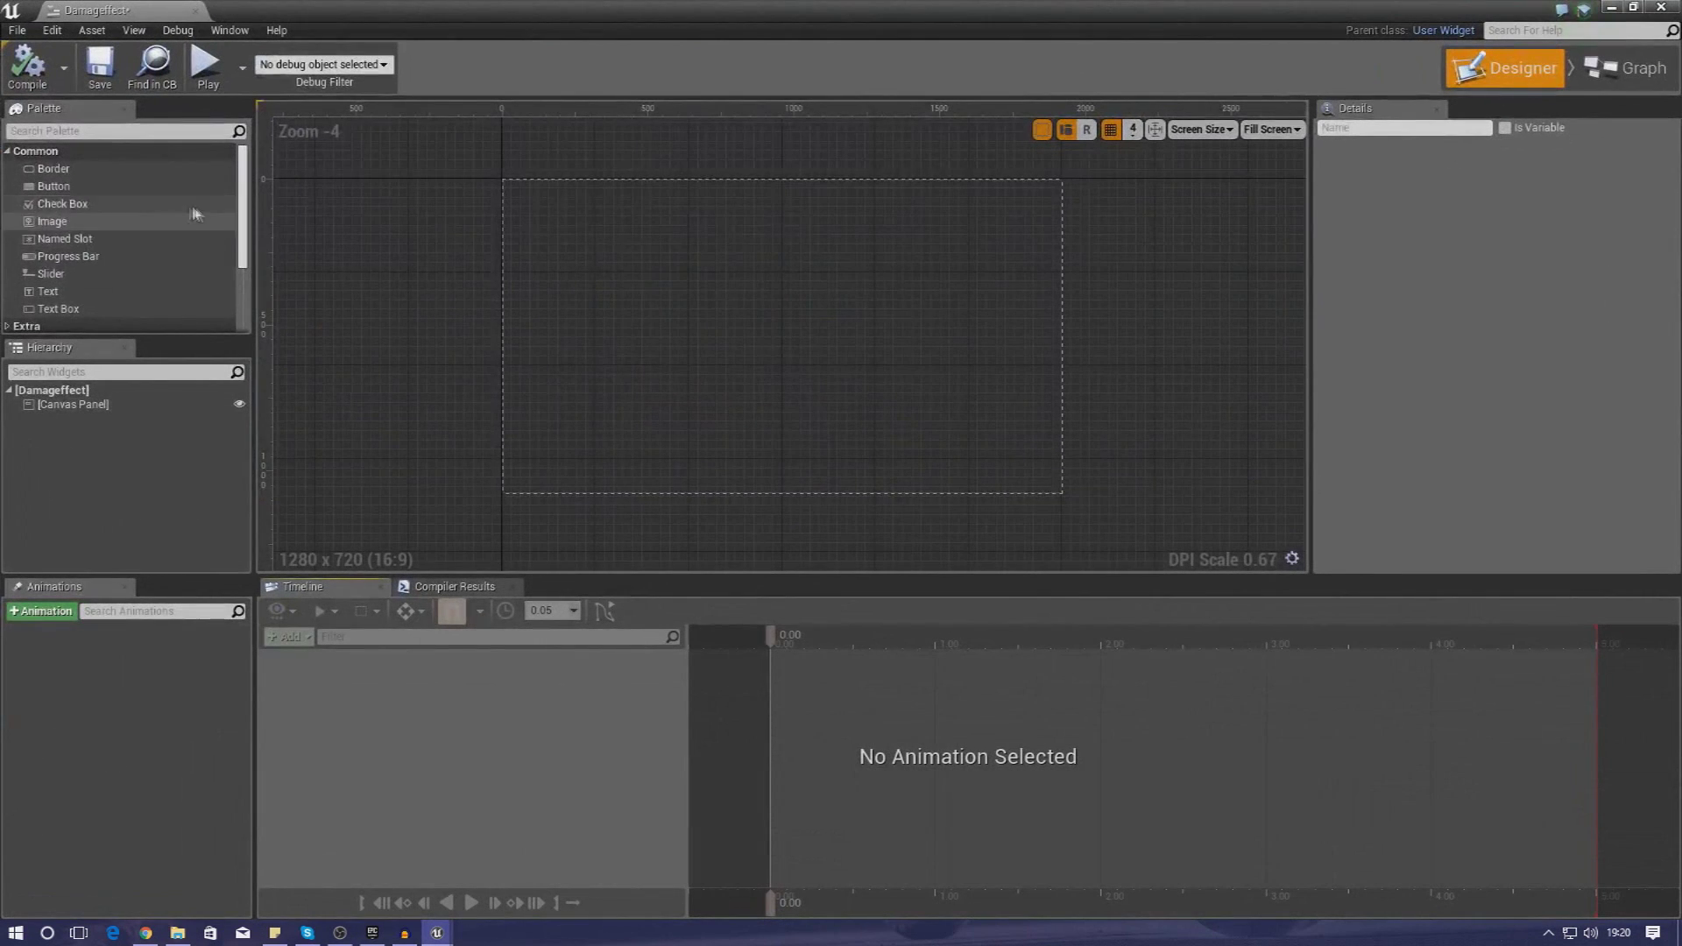
Place an Image widget on the canvas, size it 1920 × 1080 and move it to 0,0.
drag(210, 221, 691, 254)
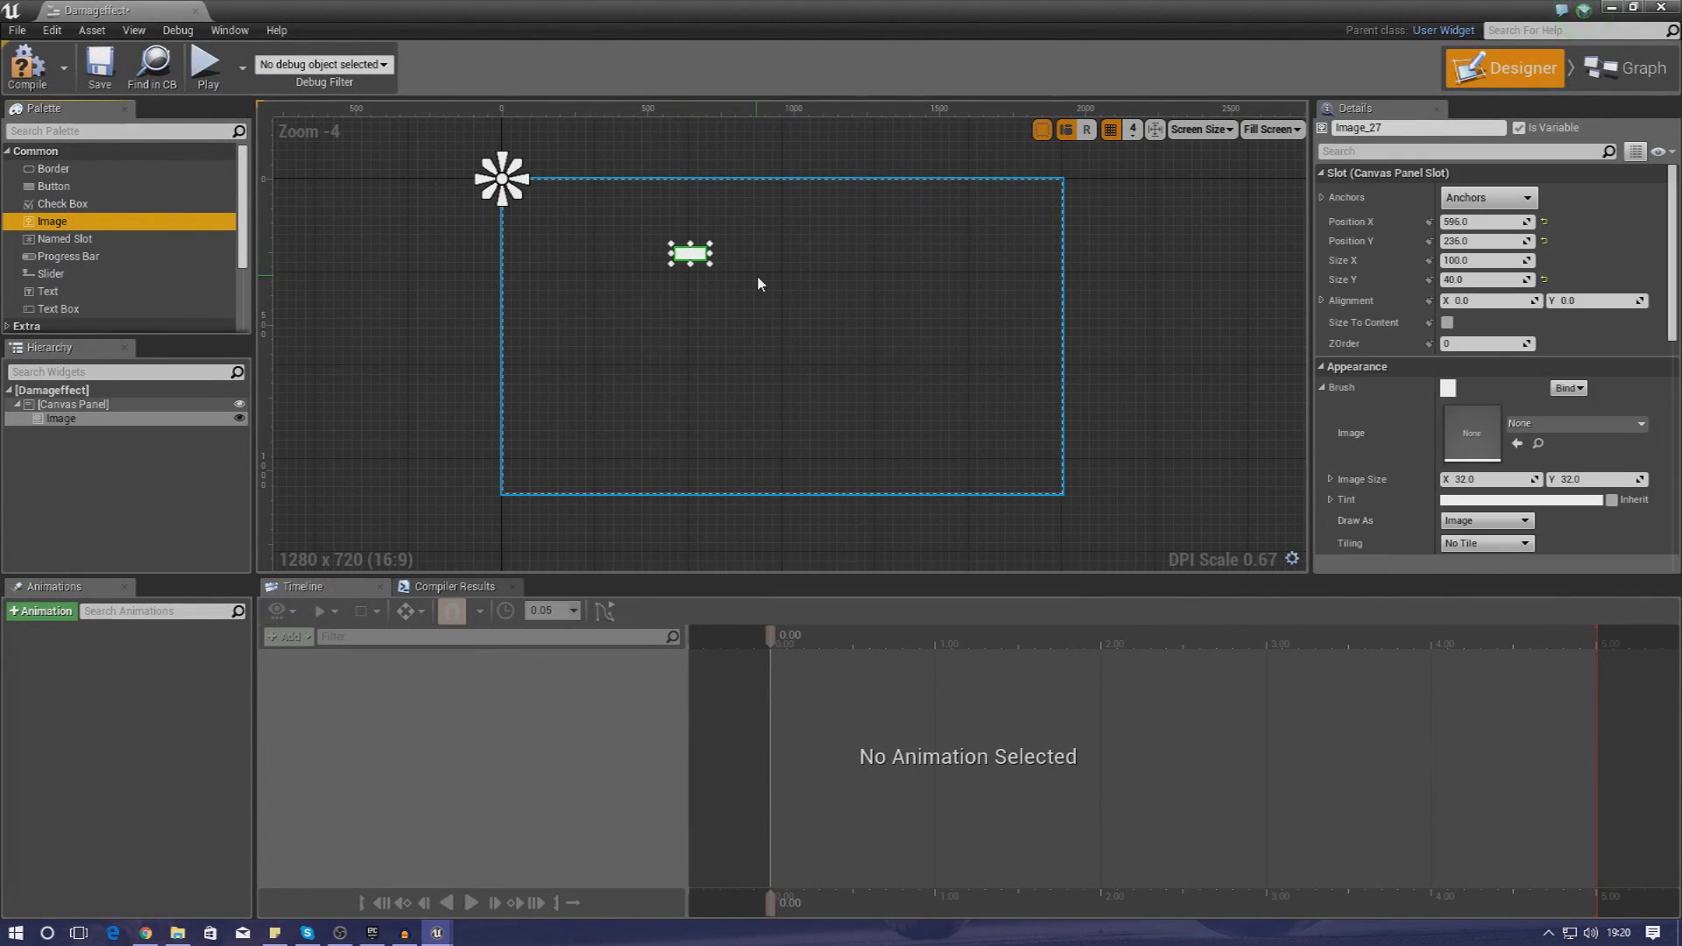
click(1485, 260)
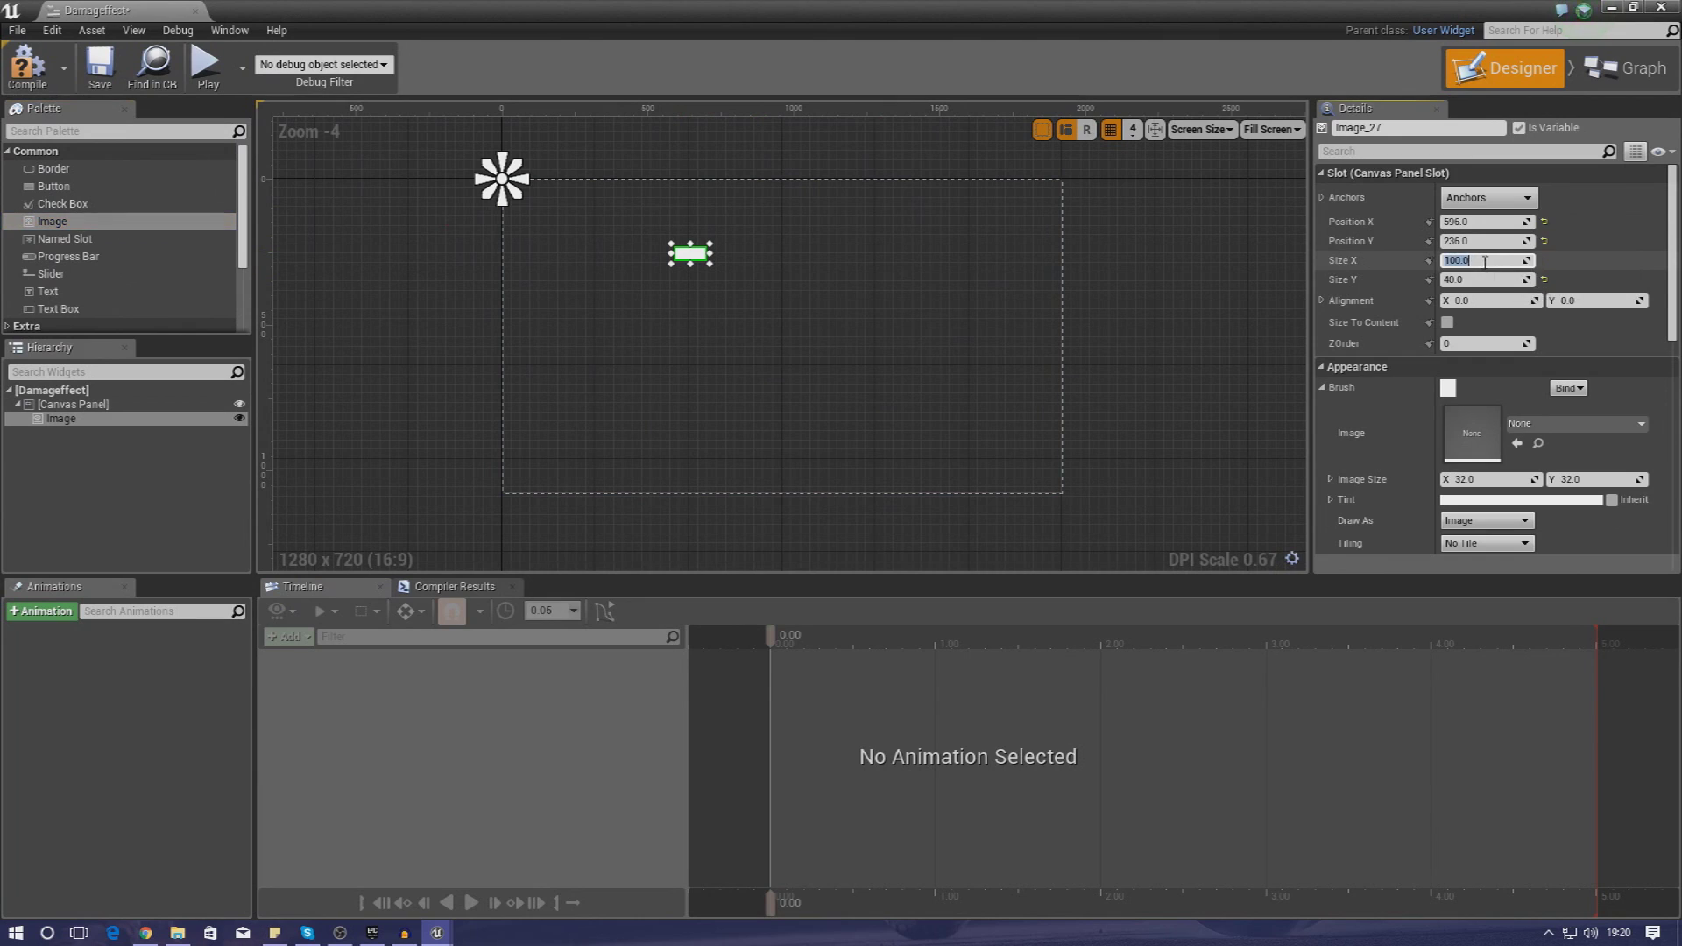
text(1292)
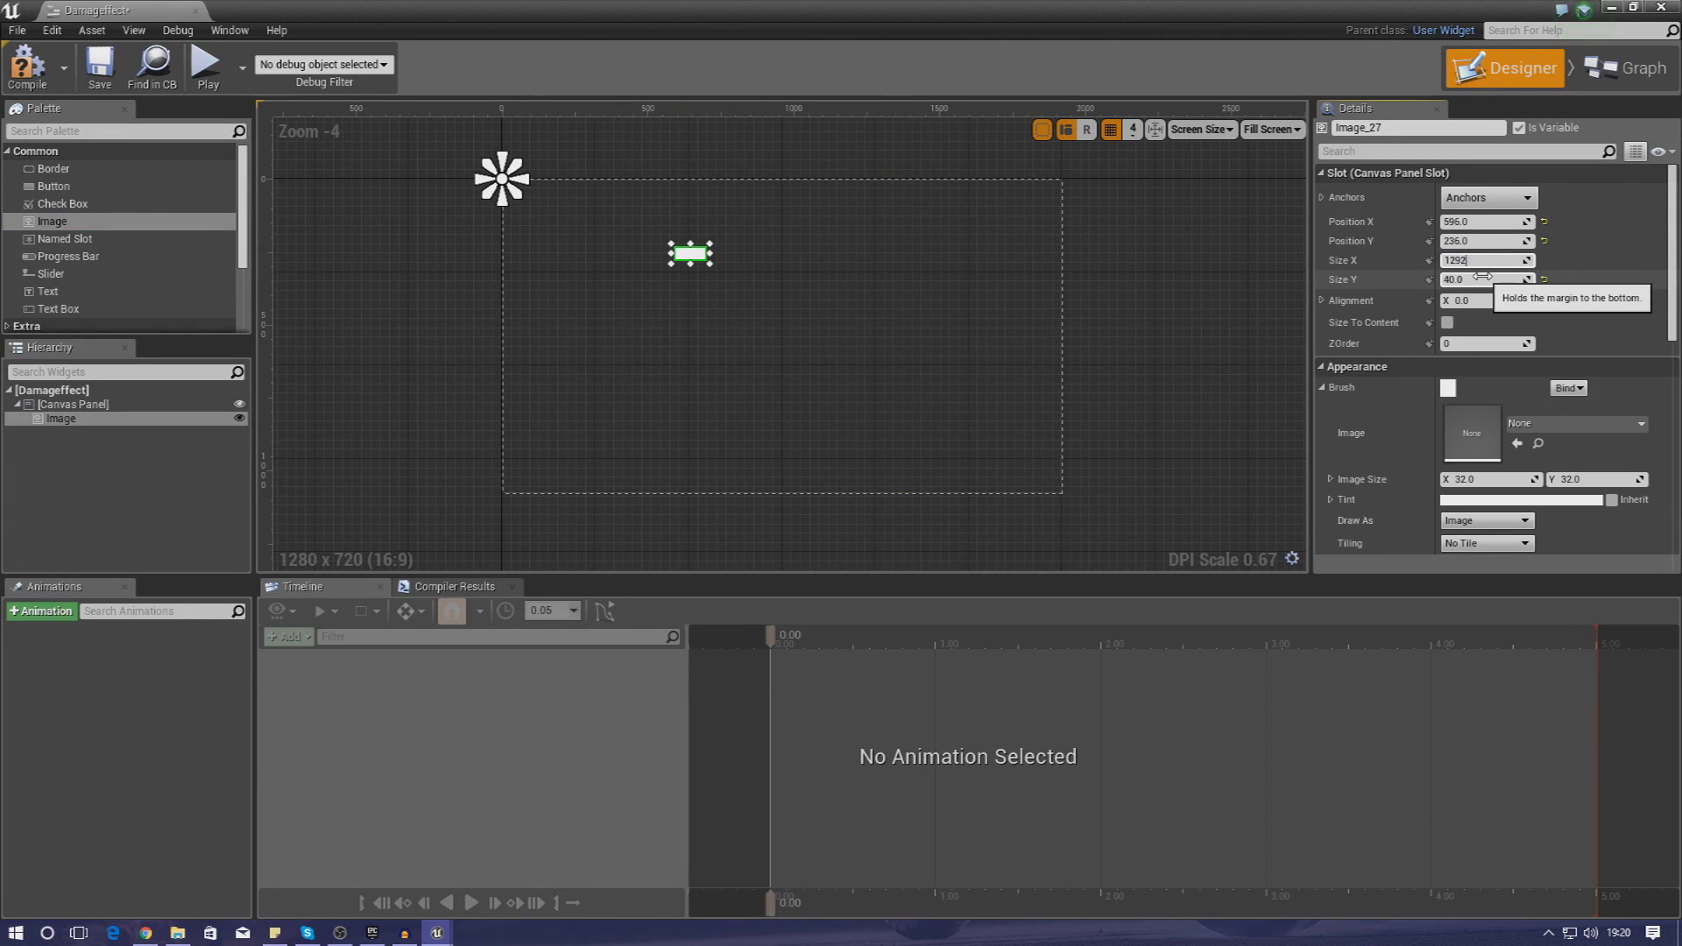
text(0)
key(Tab)
text(1080)
key(Return)
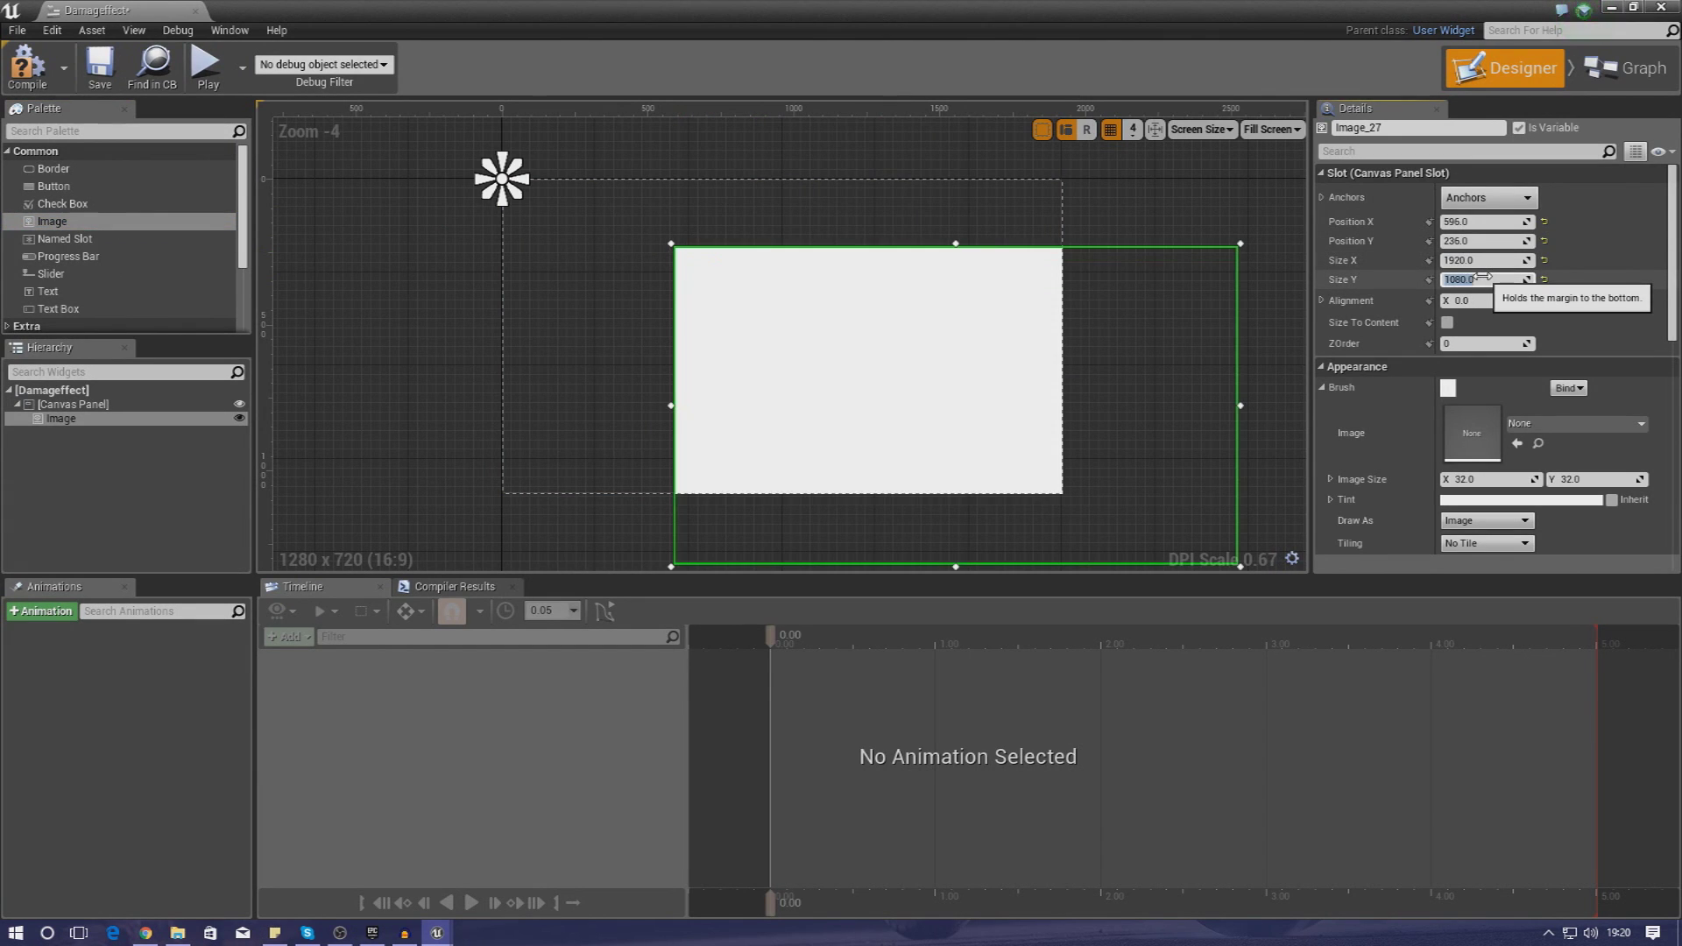
drag(919, 376, 736, 315)
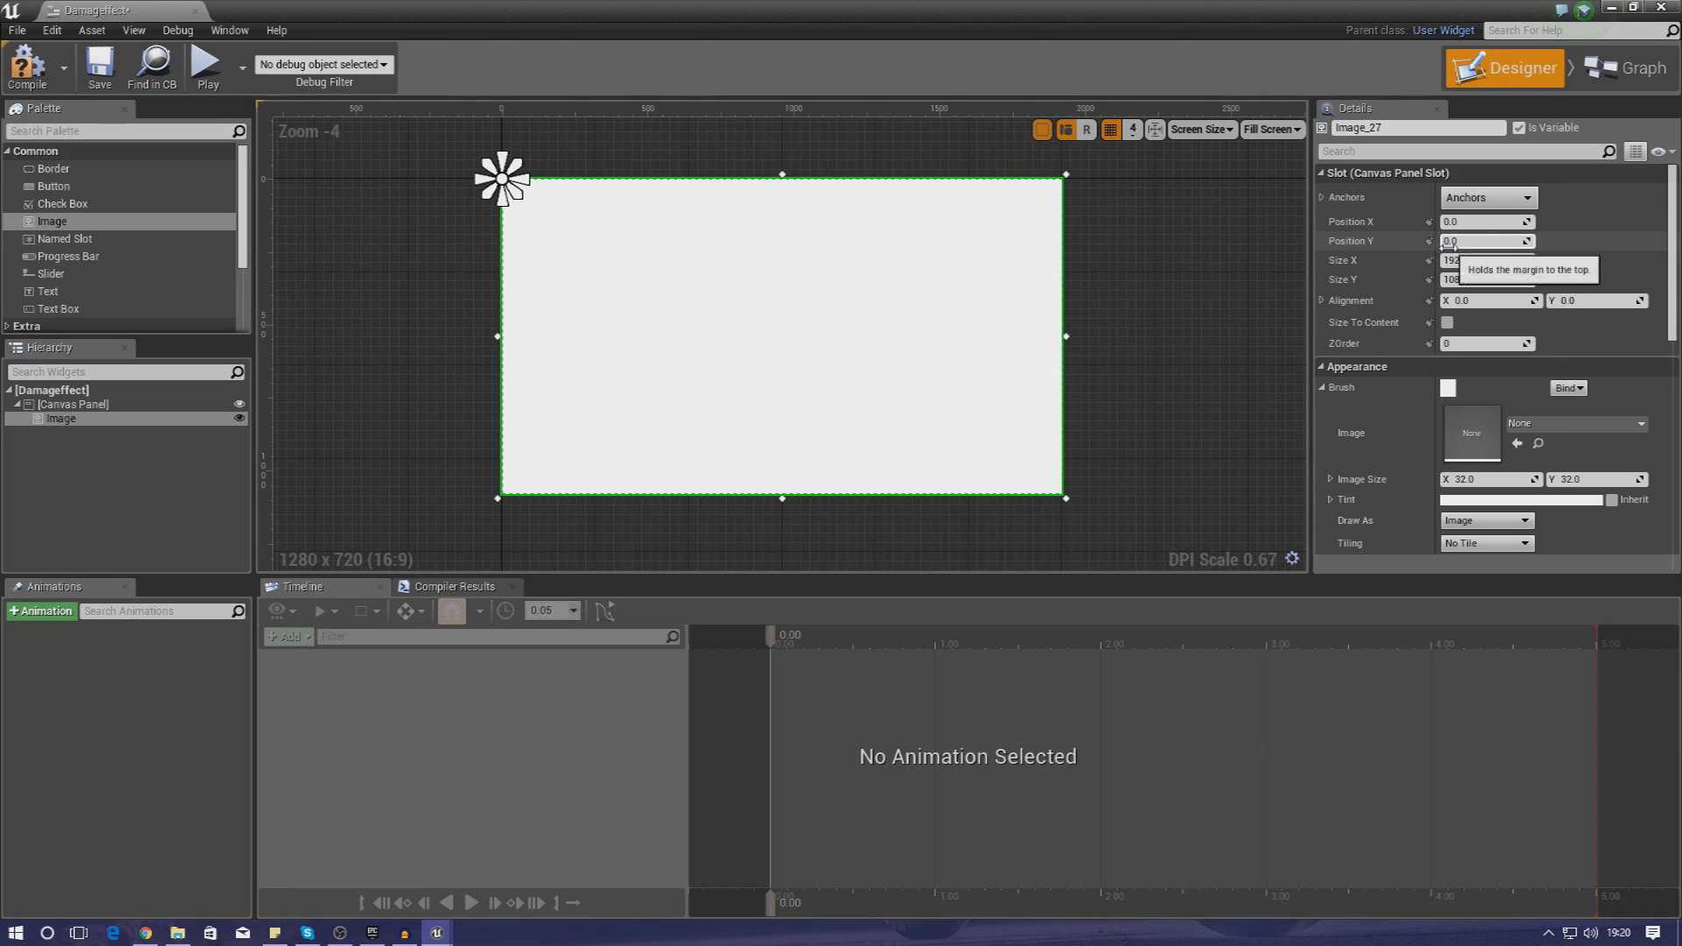
Apply the full-stretch anchor preset so the image fills the whole screen.
click(1467, 203)
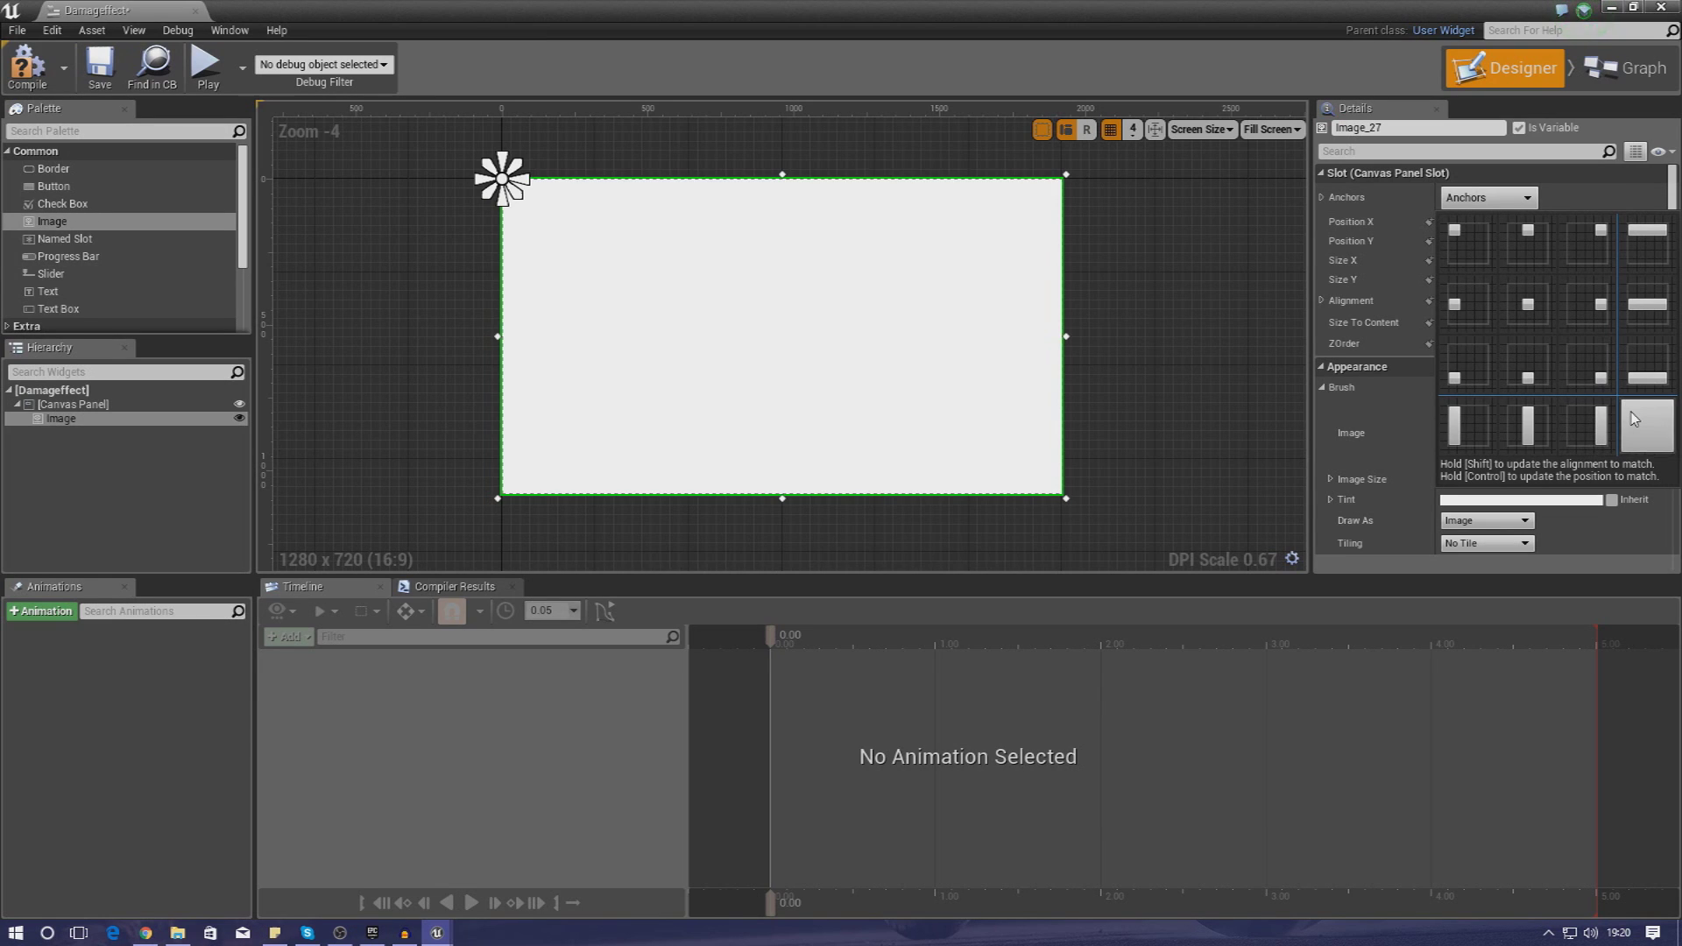
click(1641, 434)
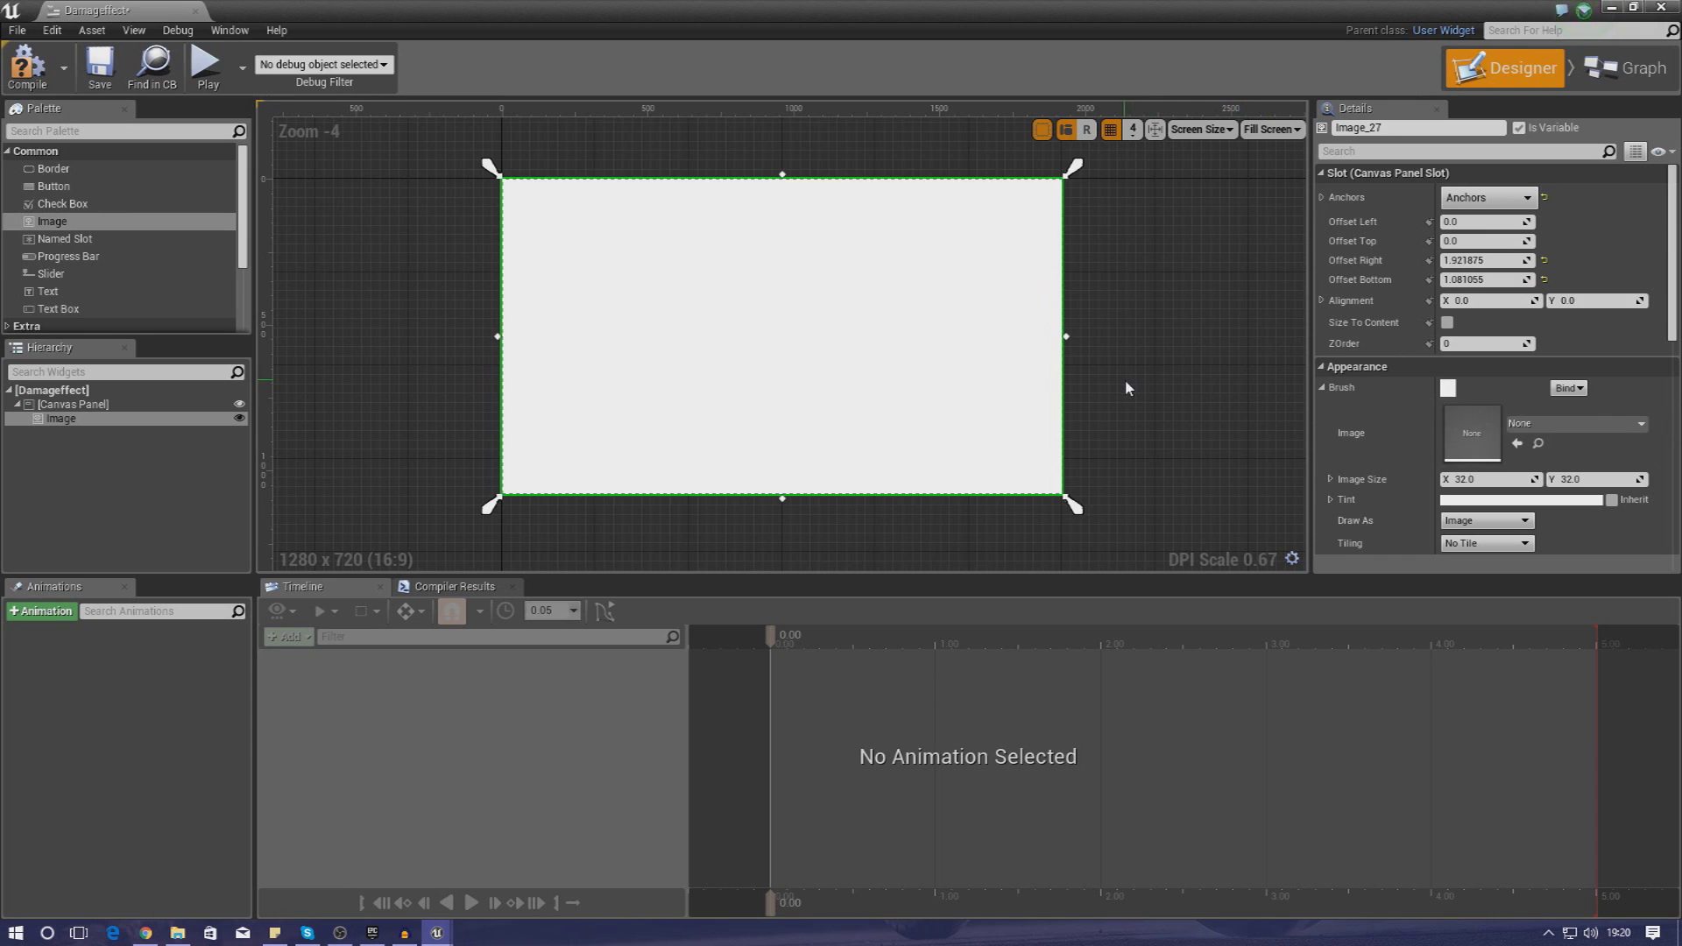
right_drag(1169, 478, 1166, 444)
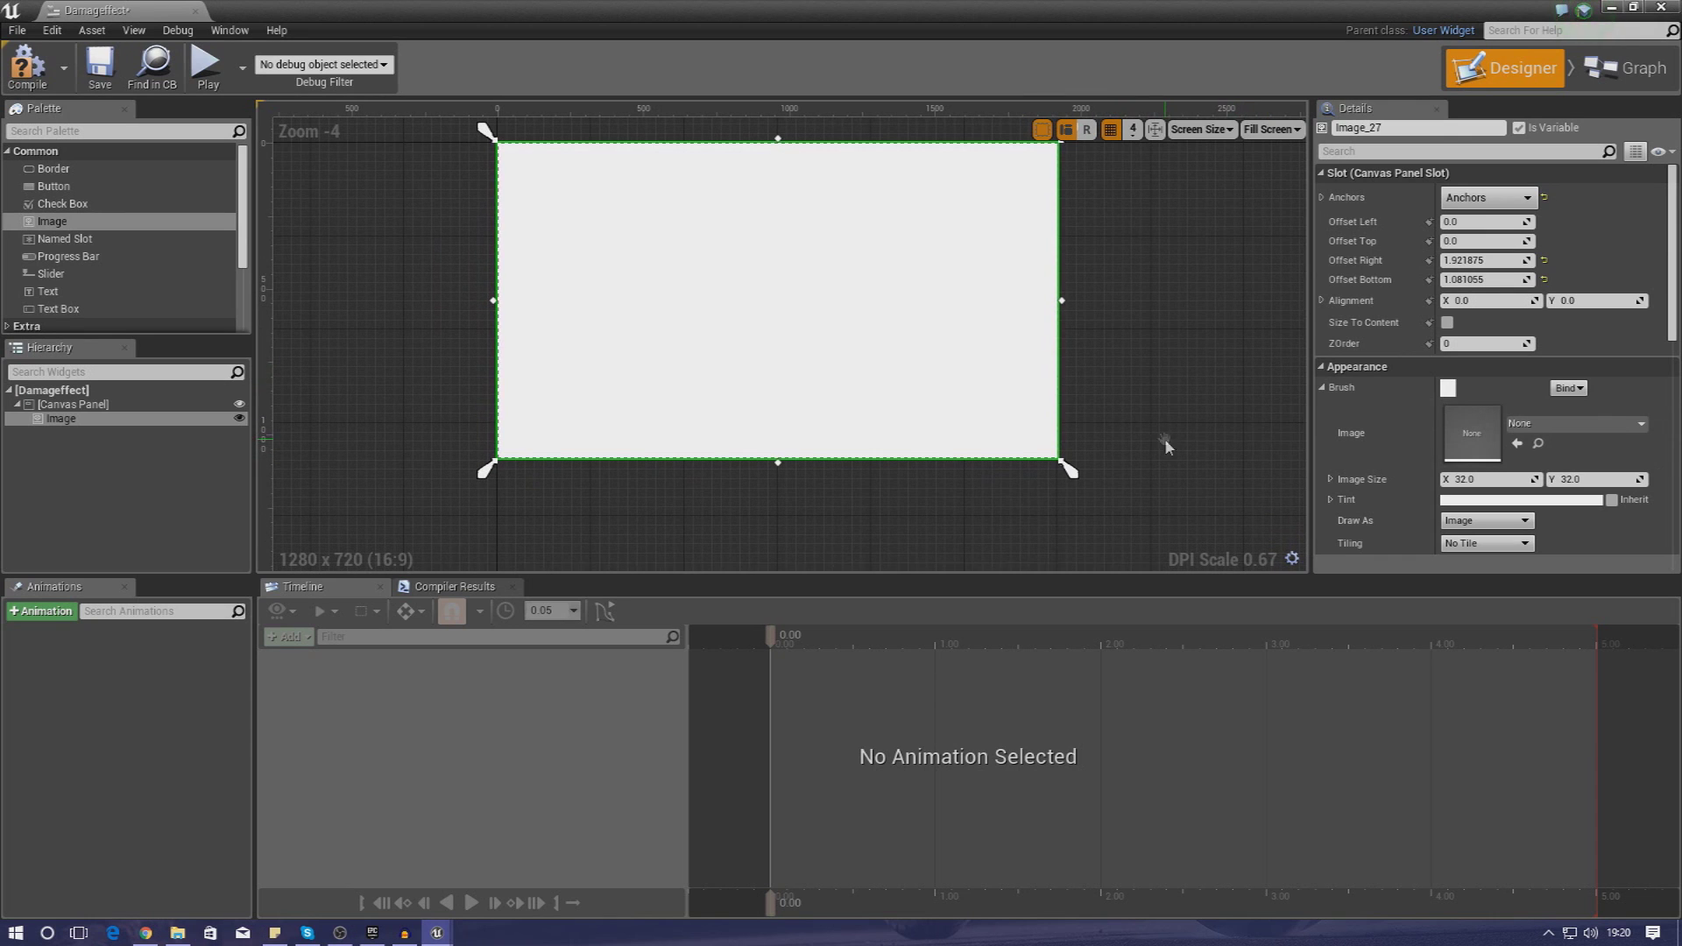
Search the assets for 'redvigne' and set RedVignette as the image's Brush Image.
click(1573, 424)
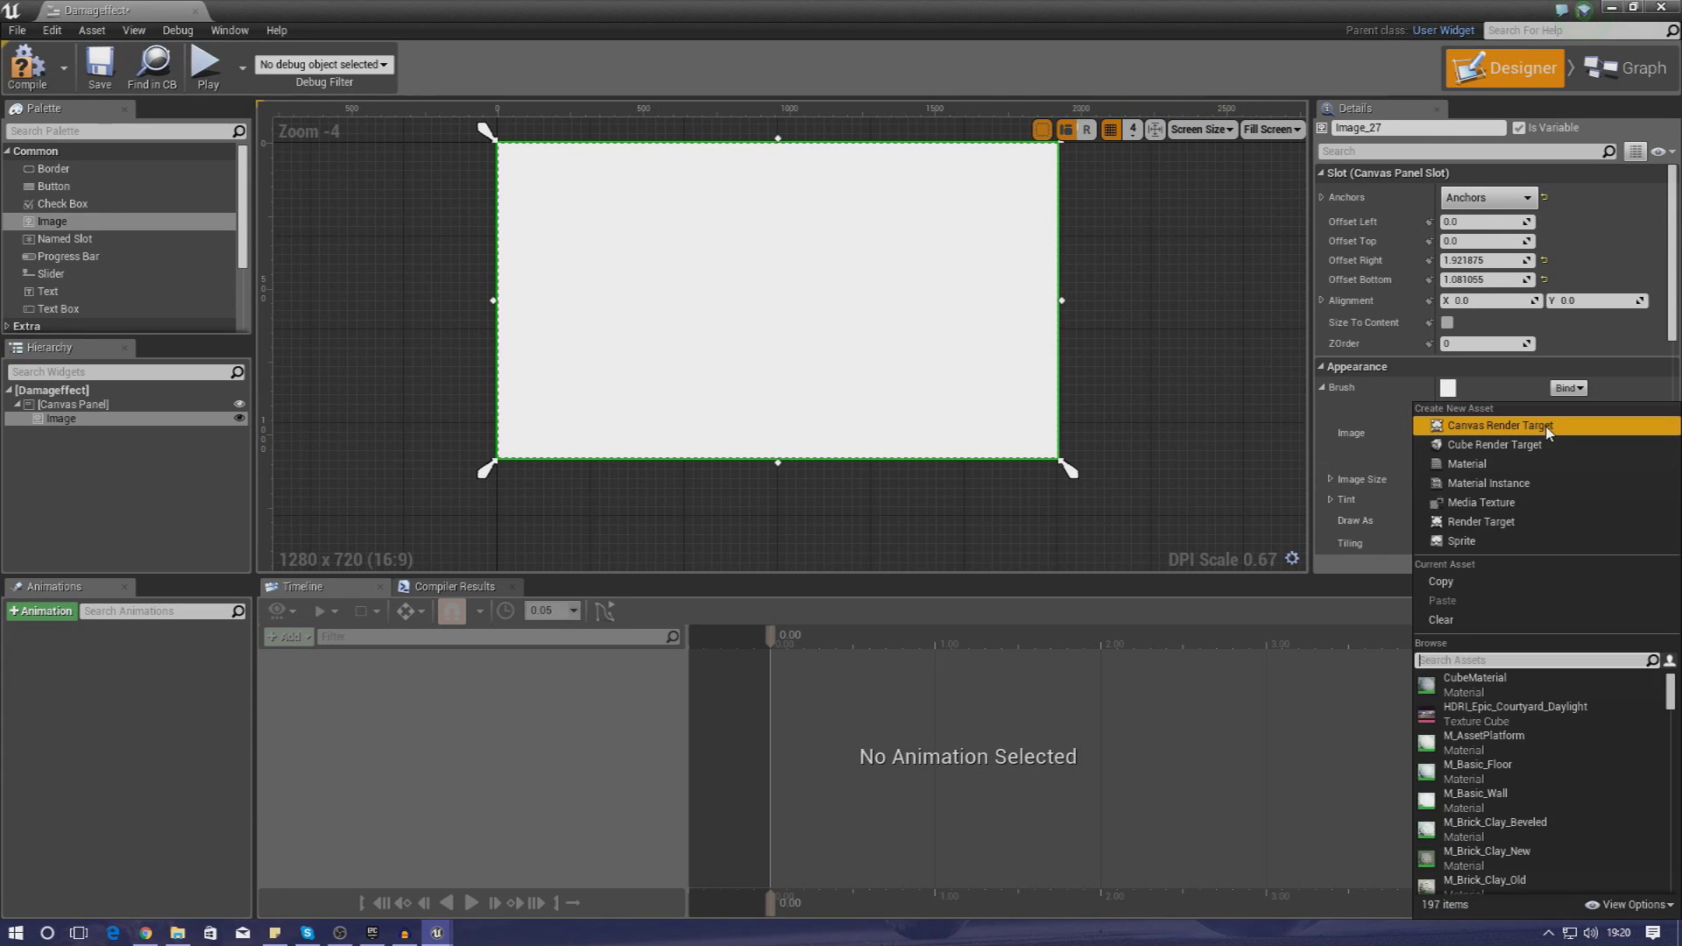
click(1509, 393)
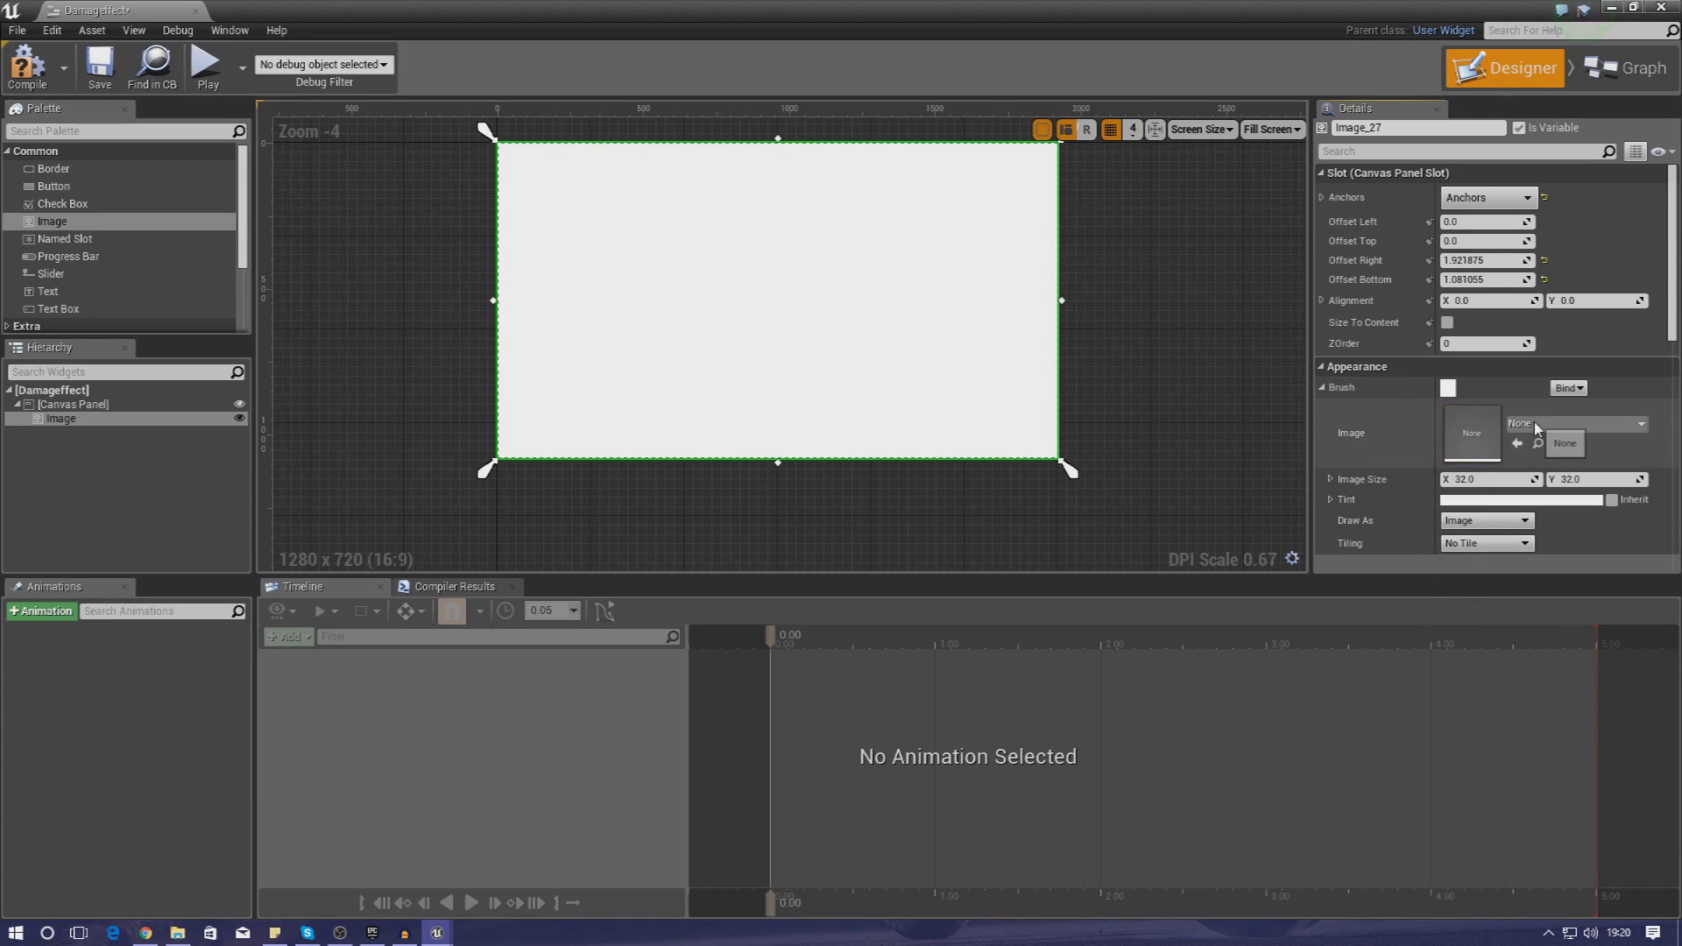
click(1534, 428)
text(redvigne)
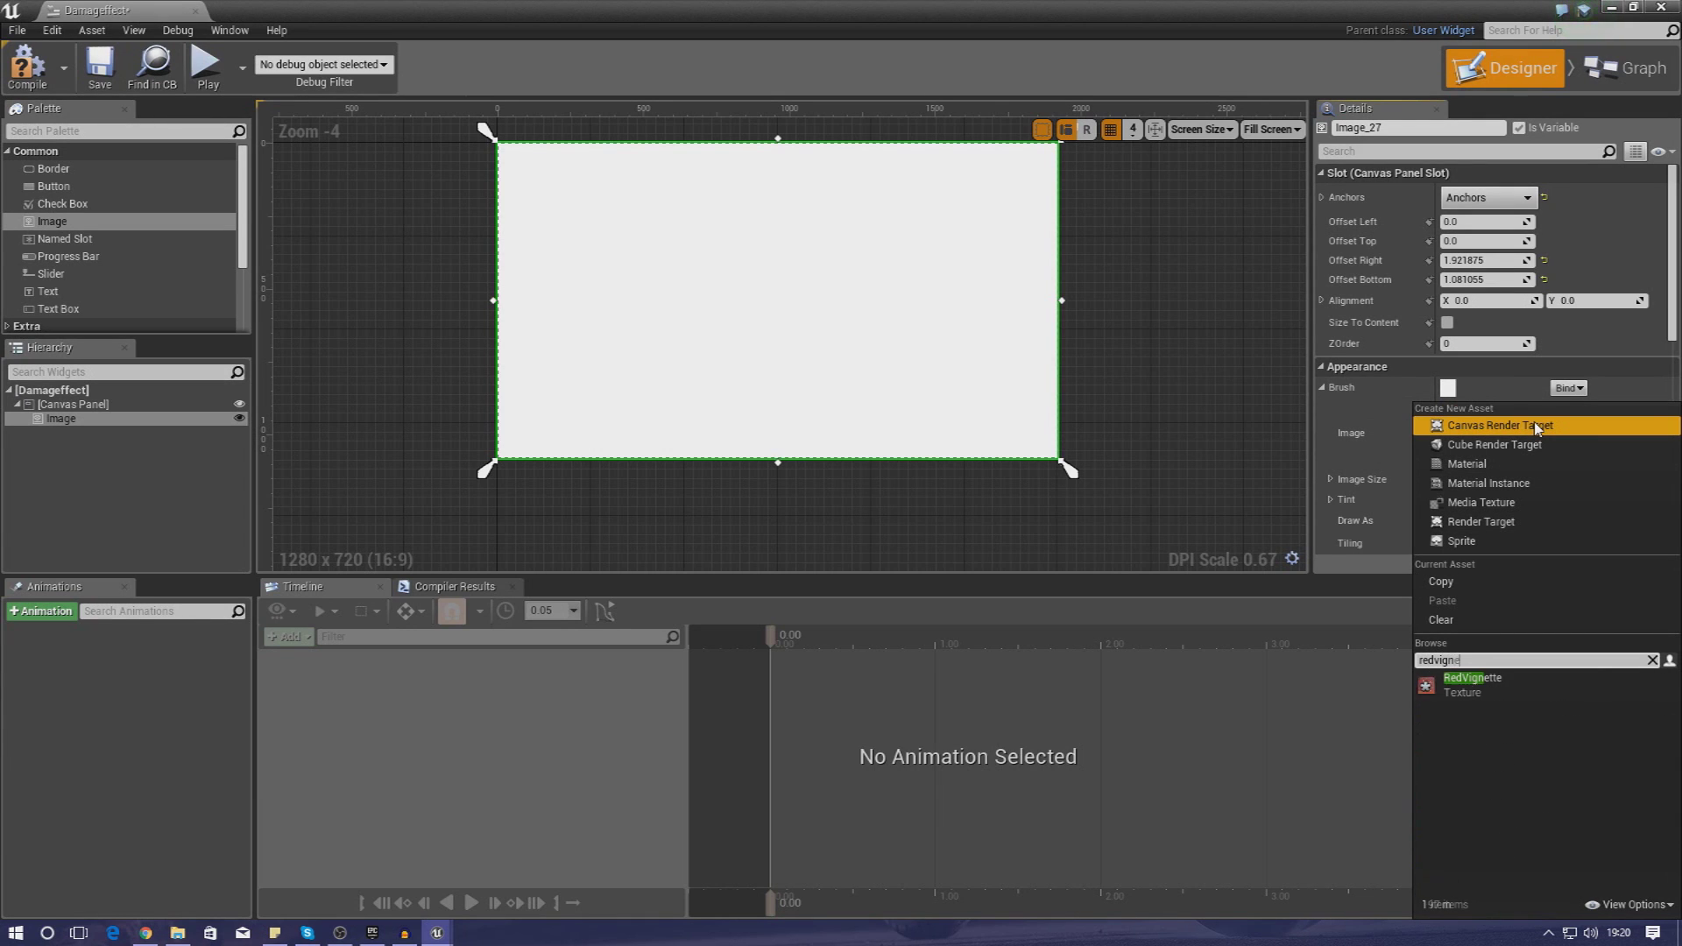
click(1467, 692)
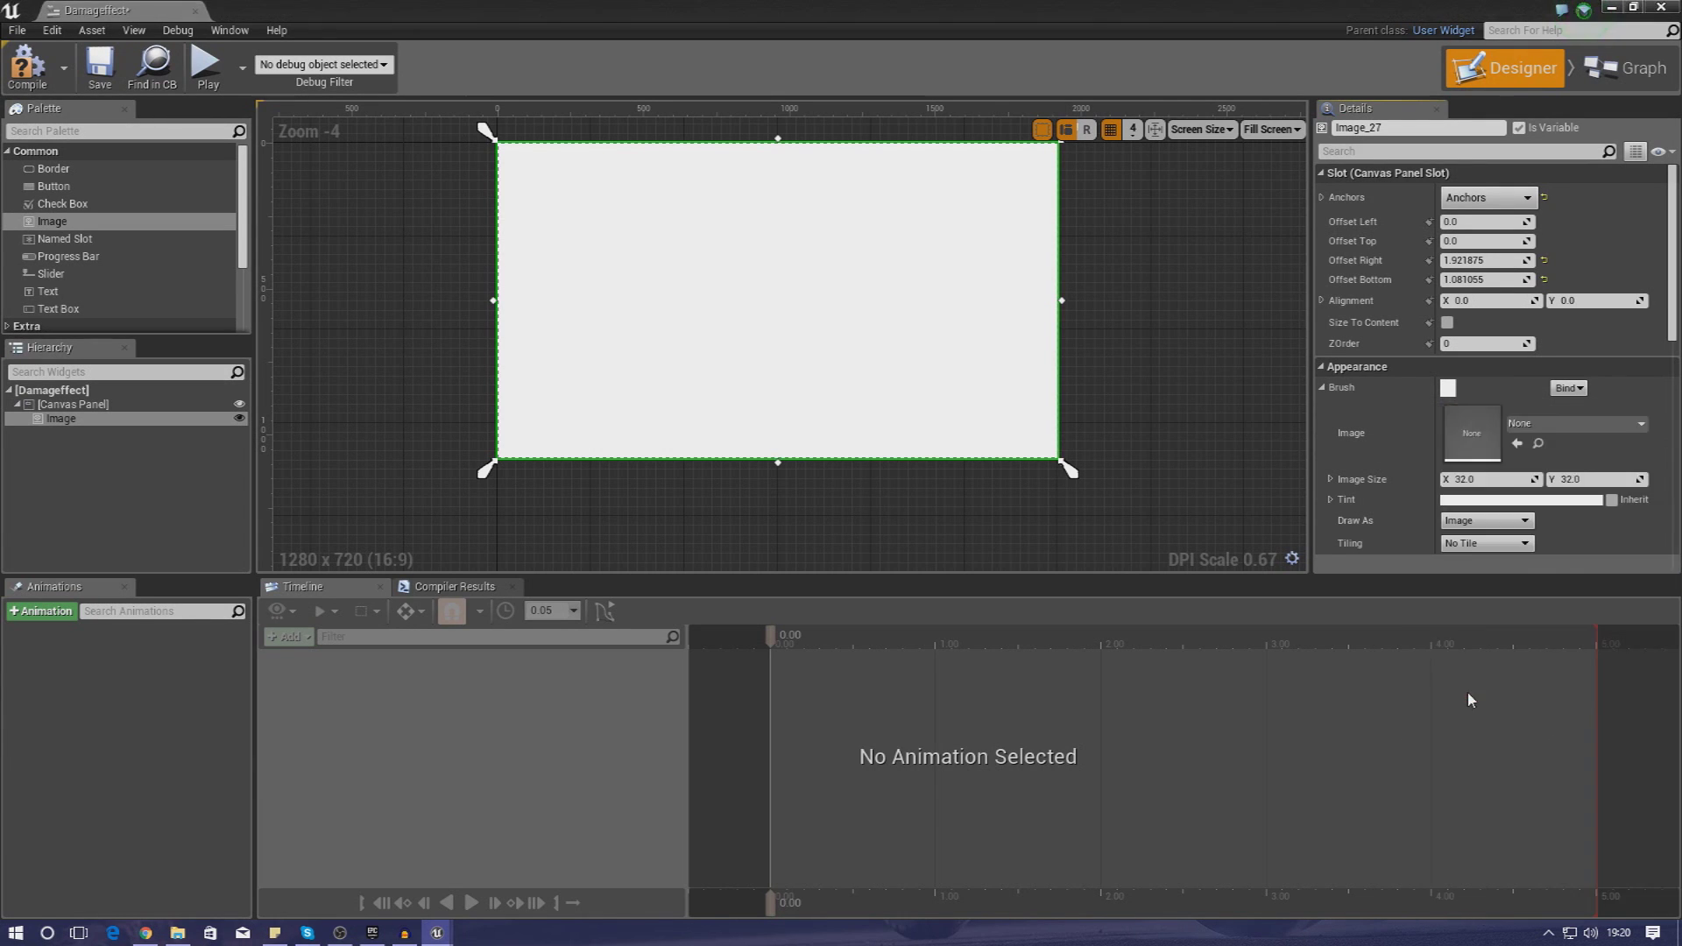
Select the vignette image and set its Color and Opacity alpha to 0.
click(1107, 330)
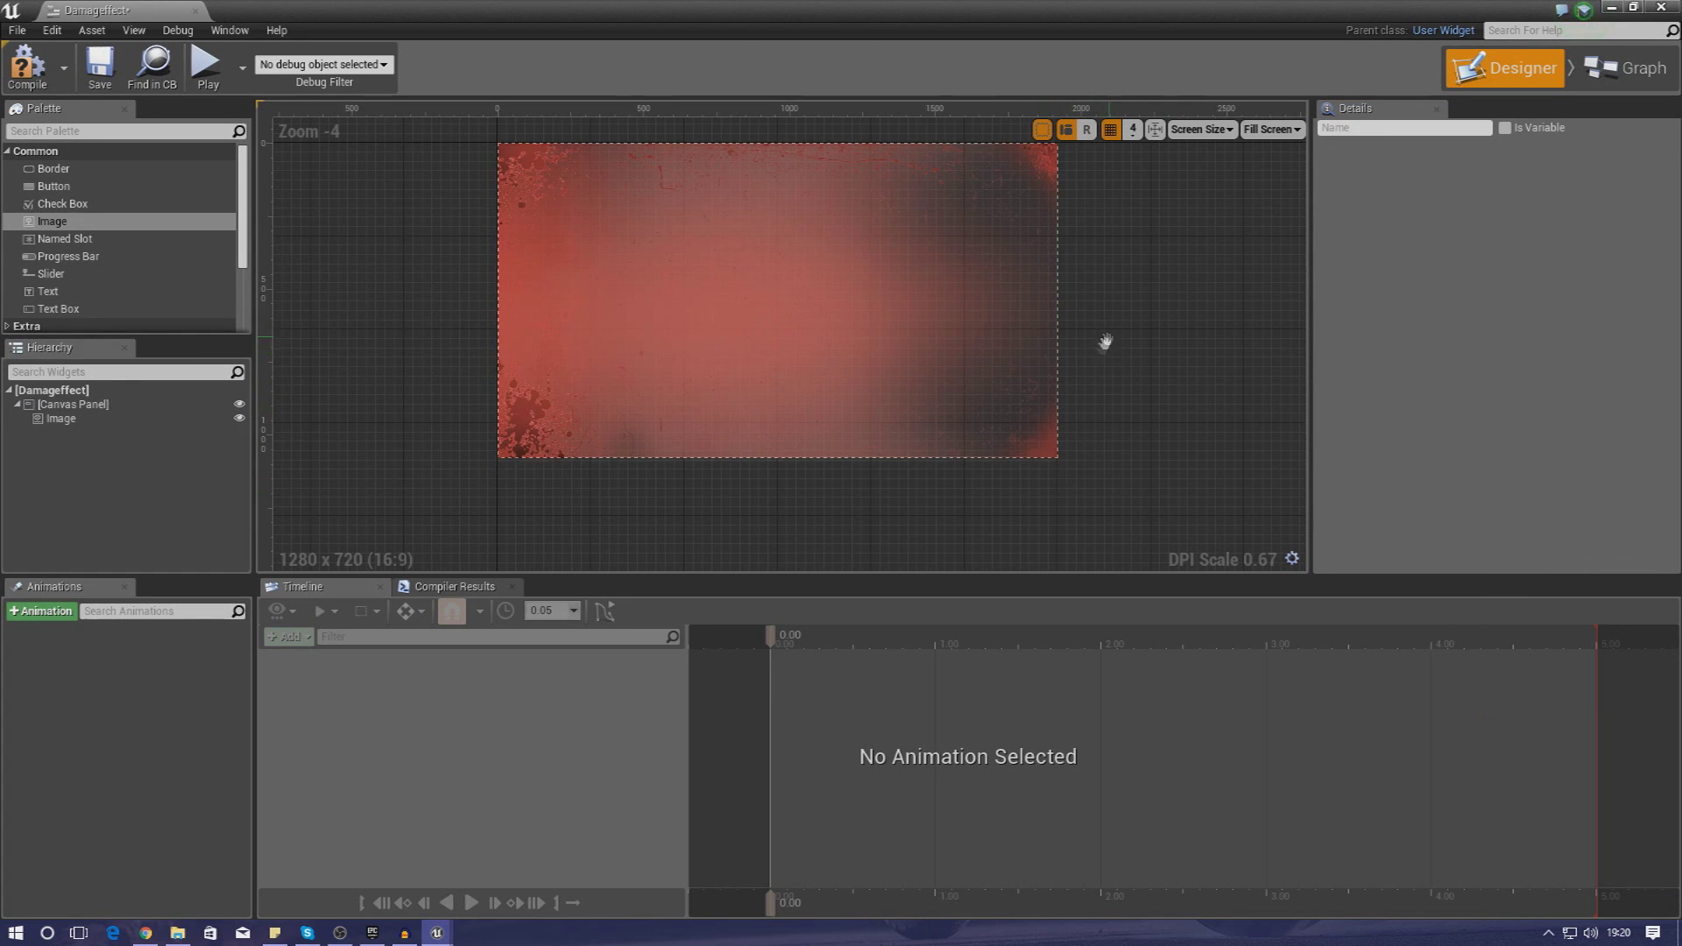
right_drag(1113, 343, 1103, 386)
scroll(1100, 394, up, 3)
scroll(1088, 405, down, 2)
right_drag(819, 356, 778, 368)
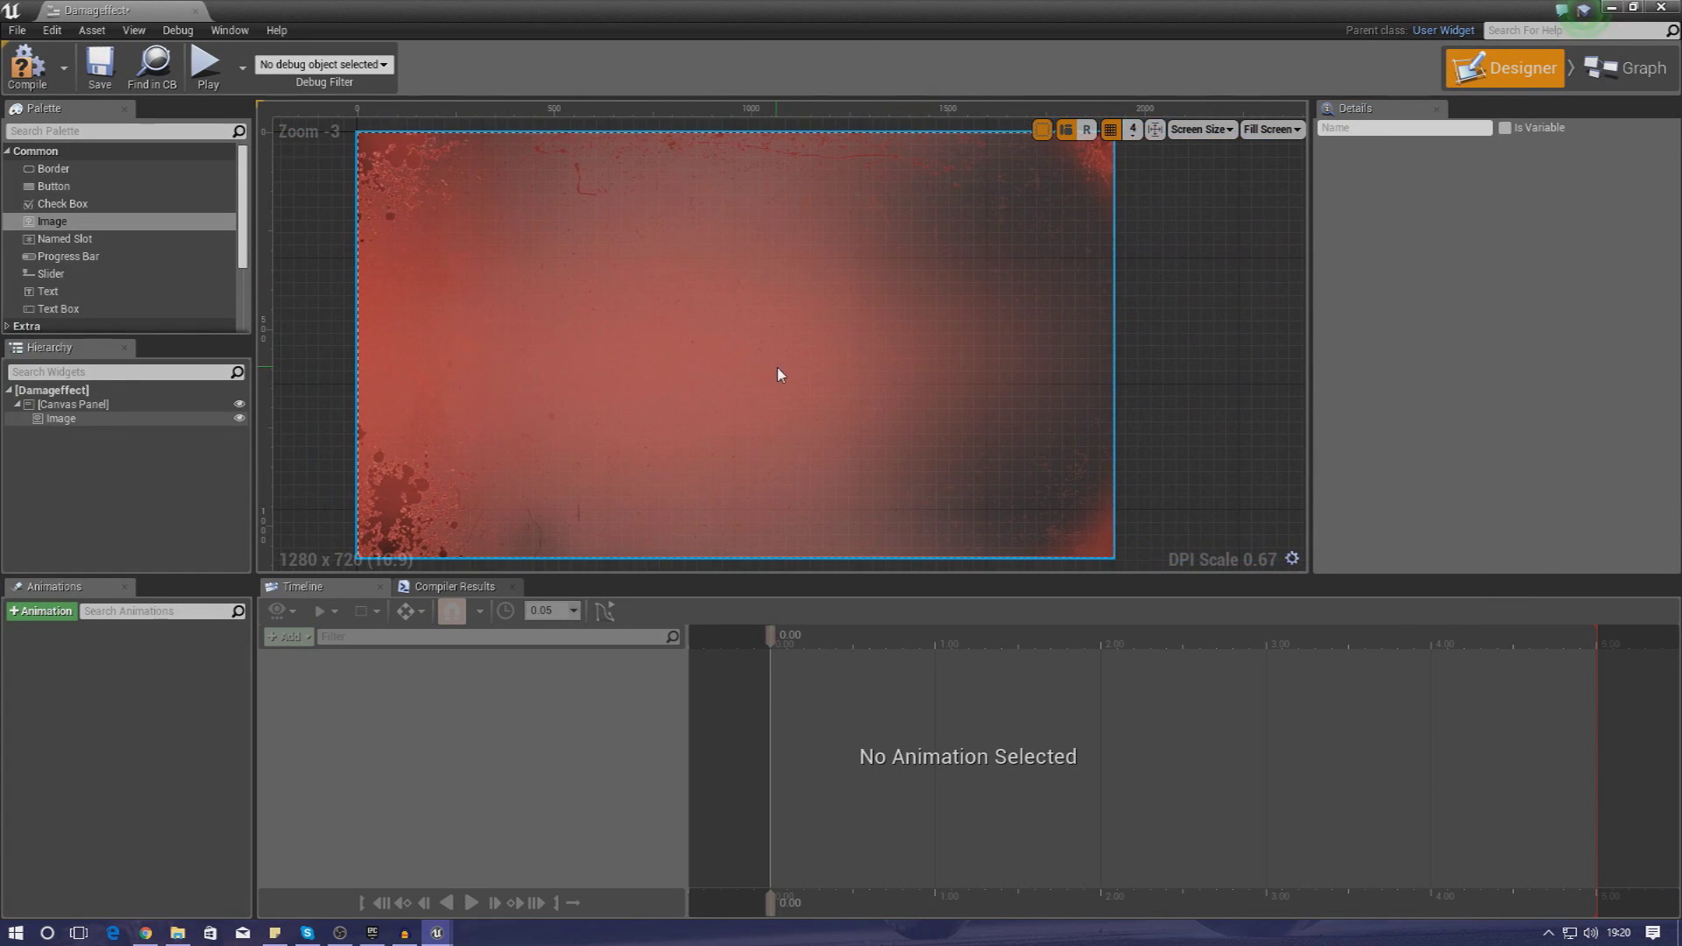
click(905, 325)
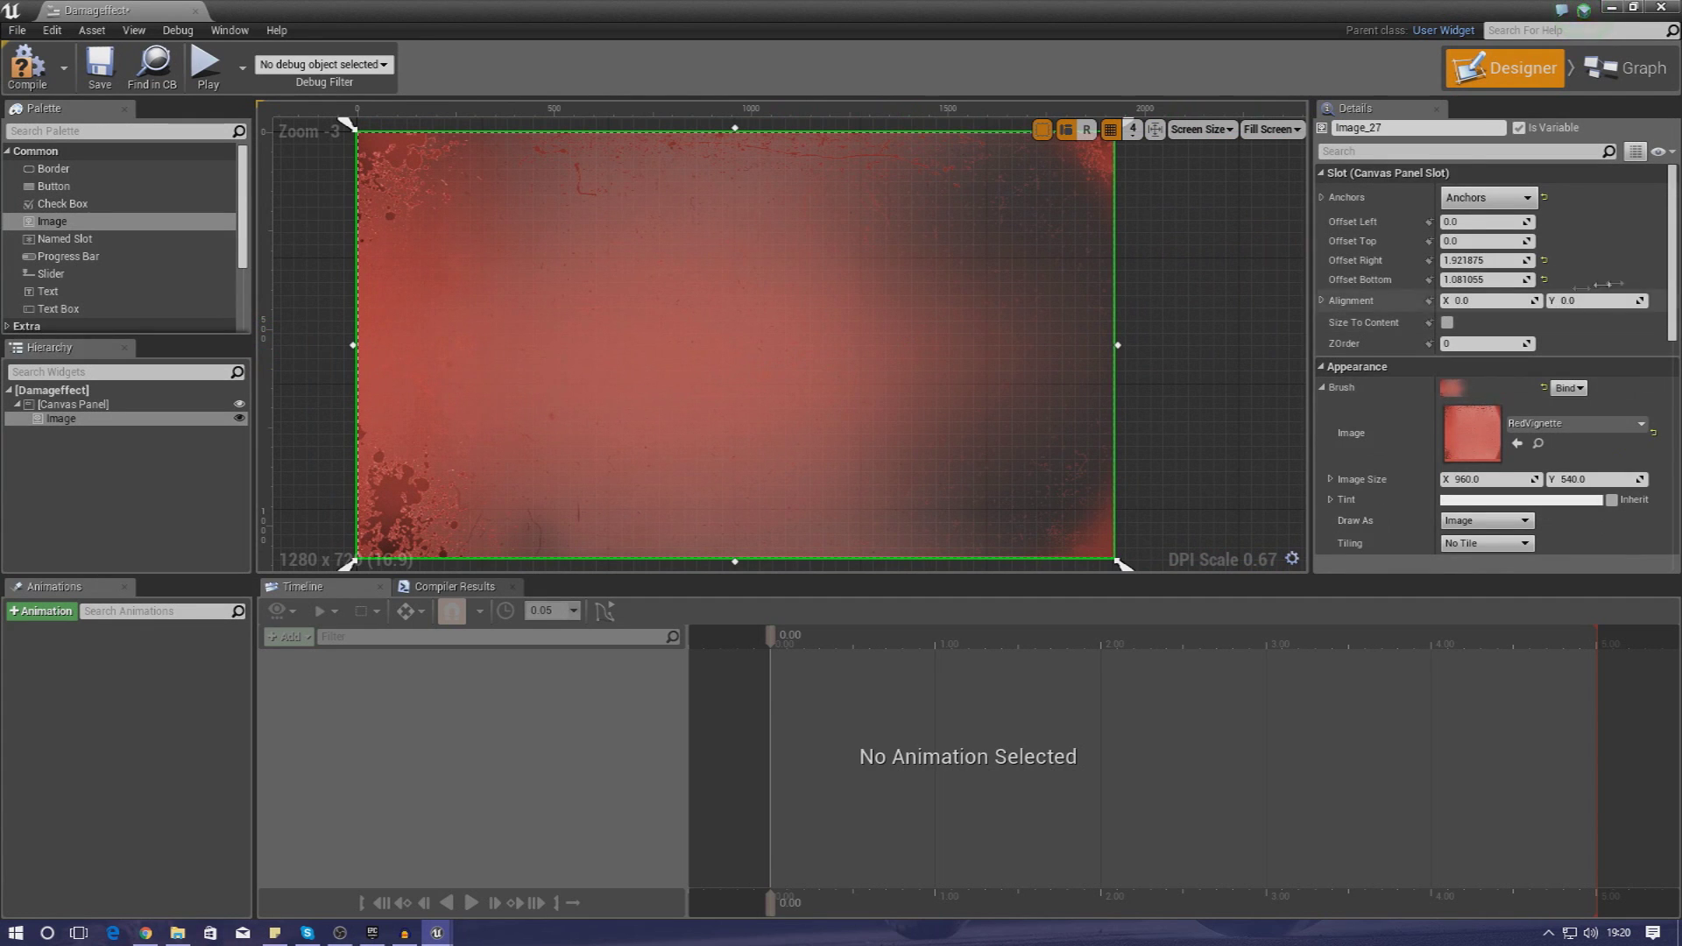
scroll(1573, 301, down, 5)
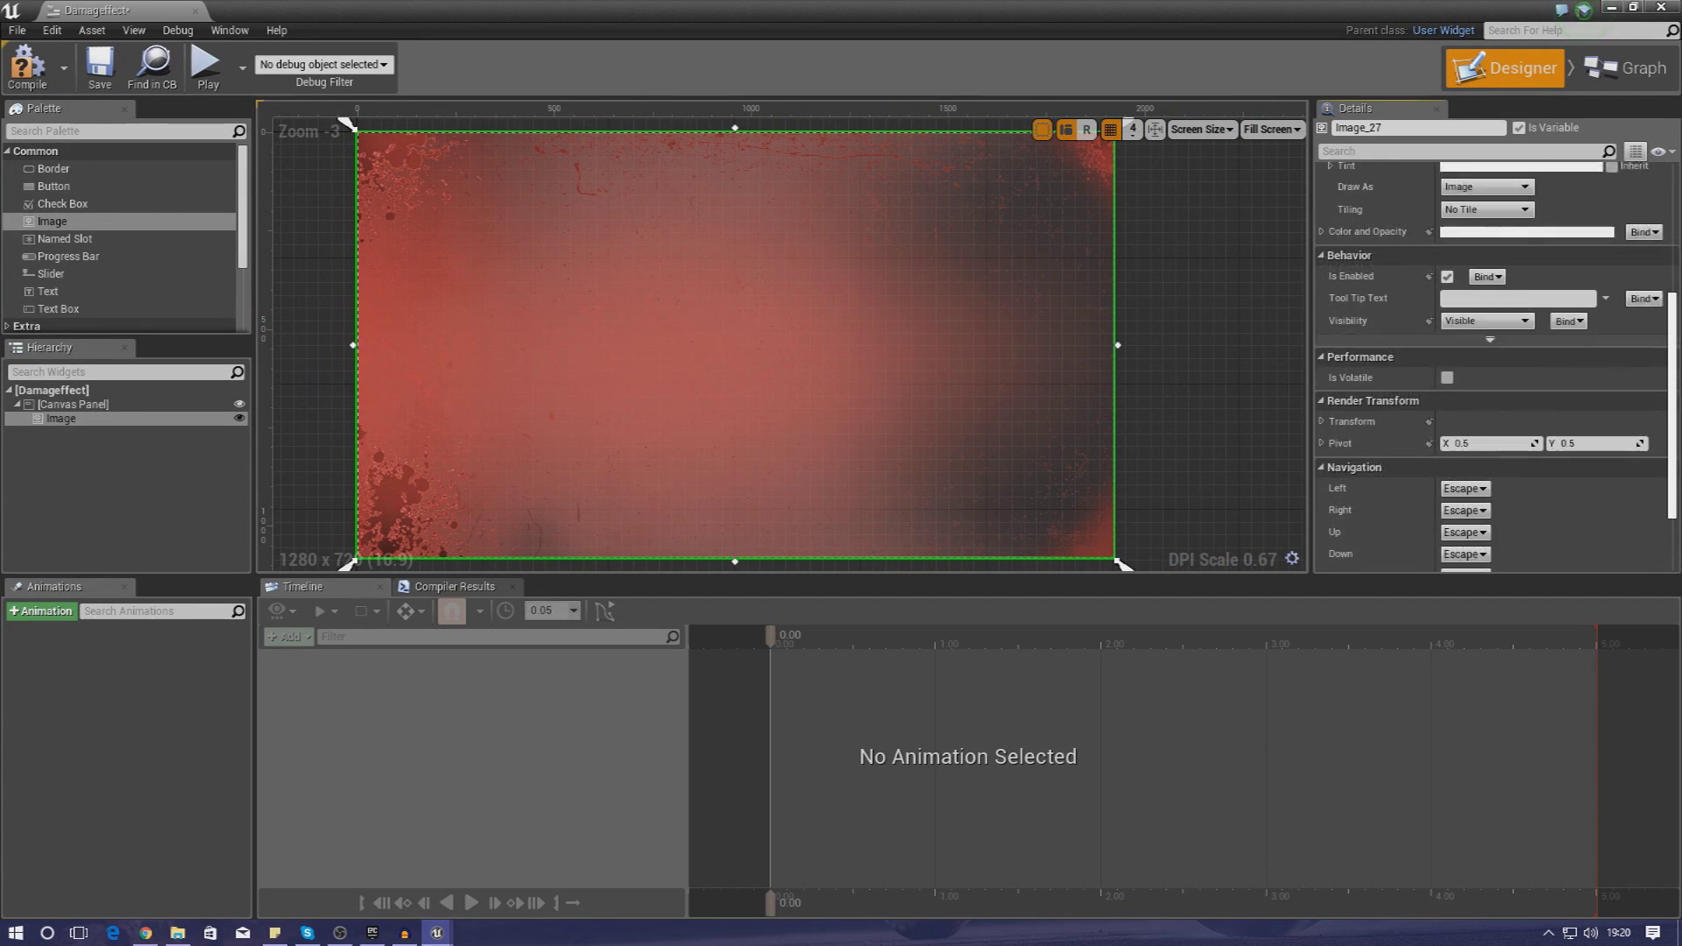
scroll(1572, 300, up, 5)
click(1323, 364)
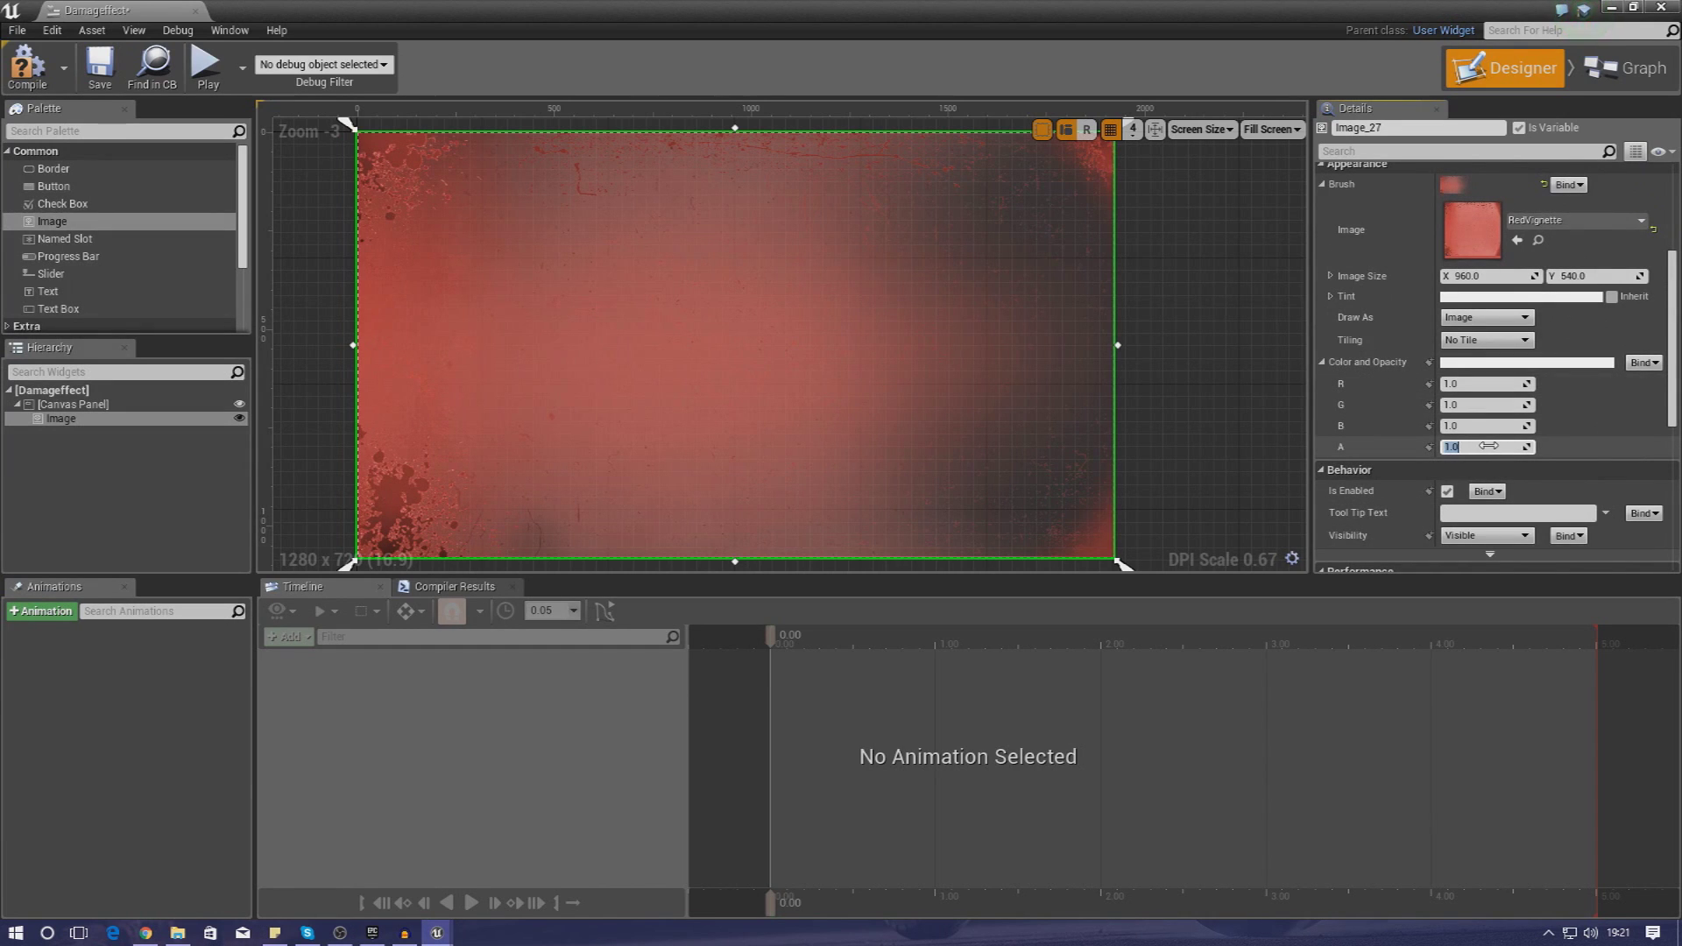
text(0)
key(Return)
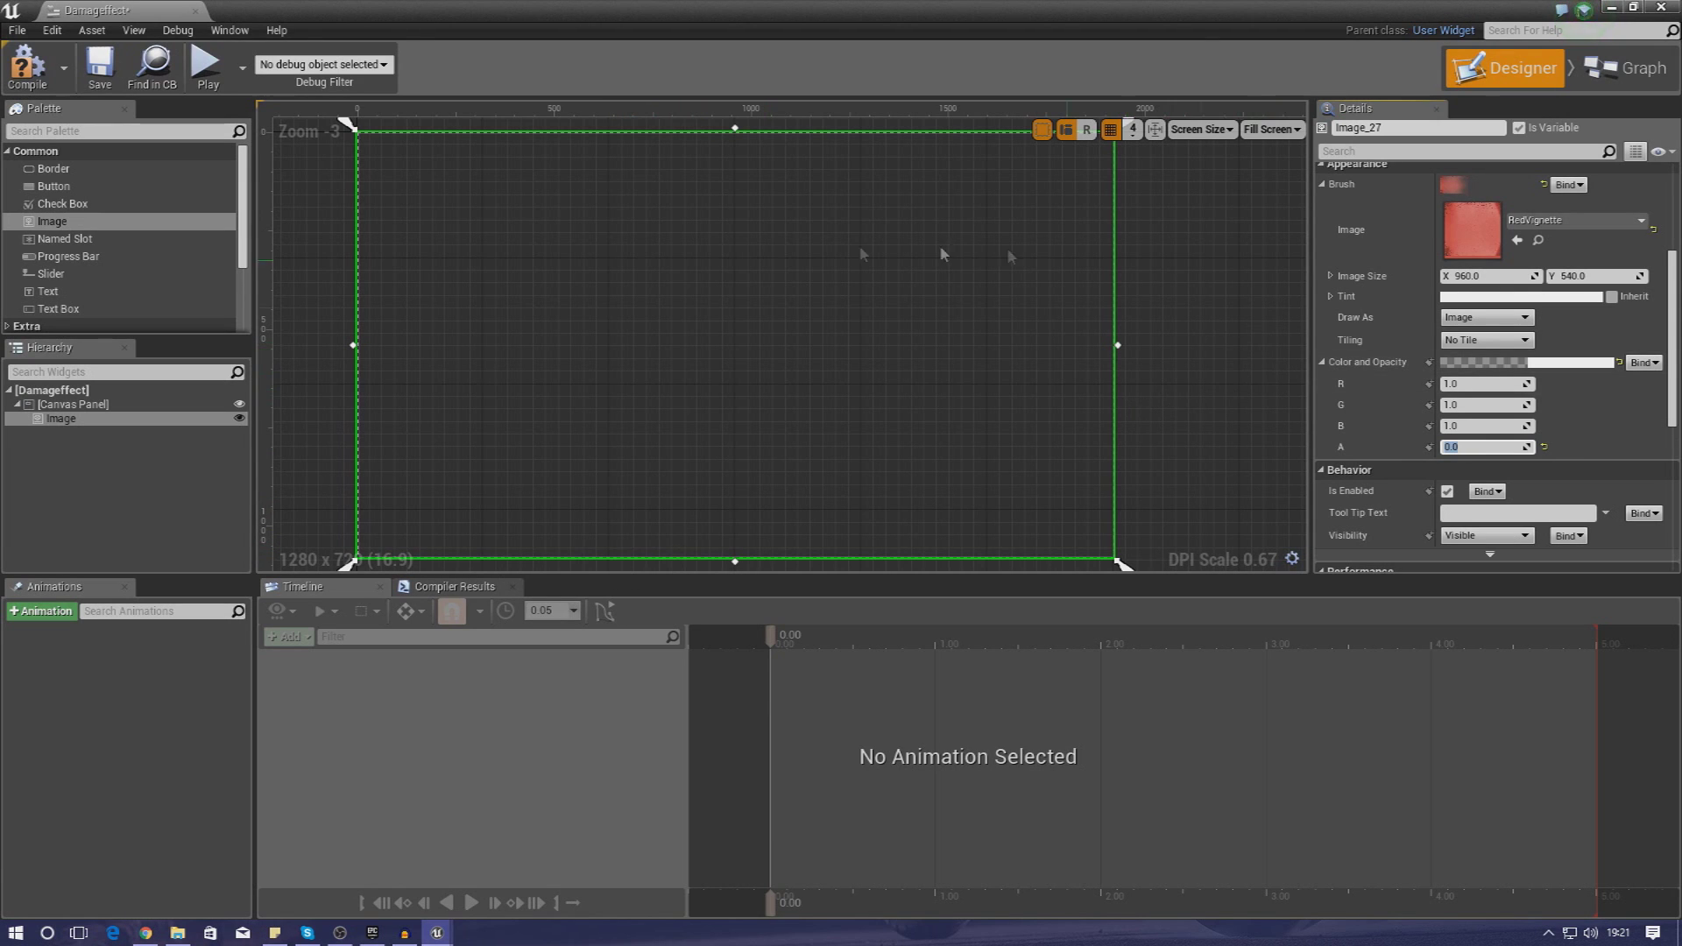
Change the image widget's name from Image_27 to RedVignette in the Details panel.
click(1402, 127)
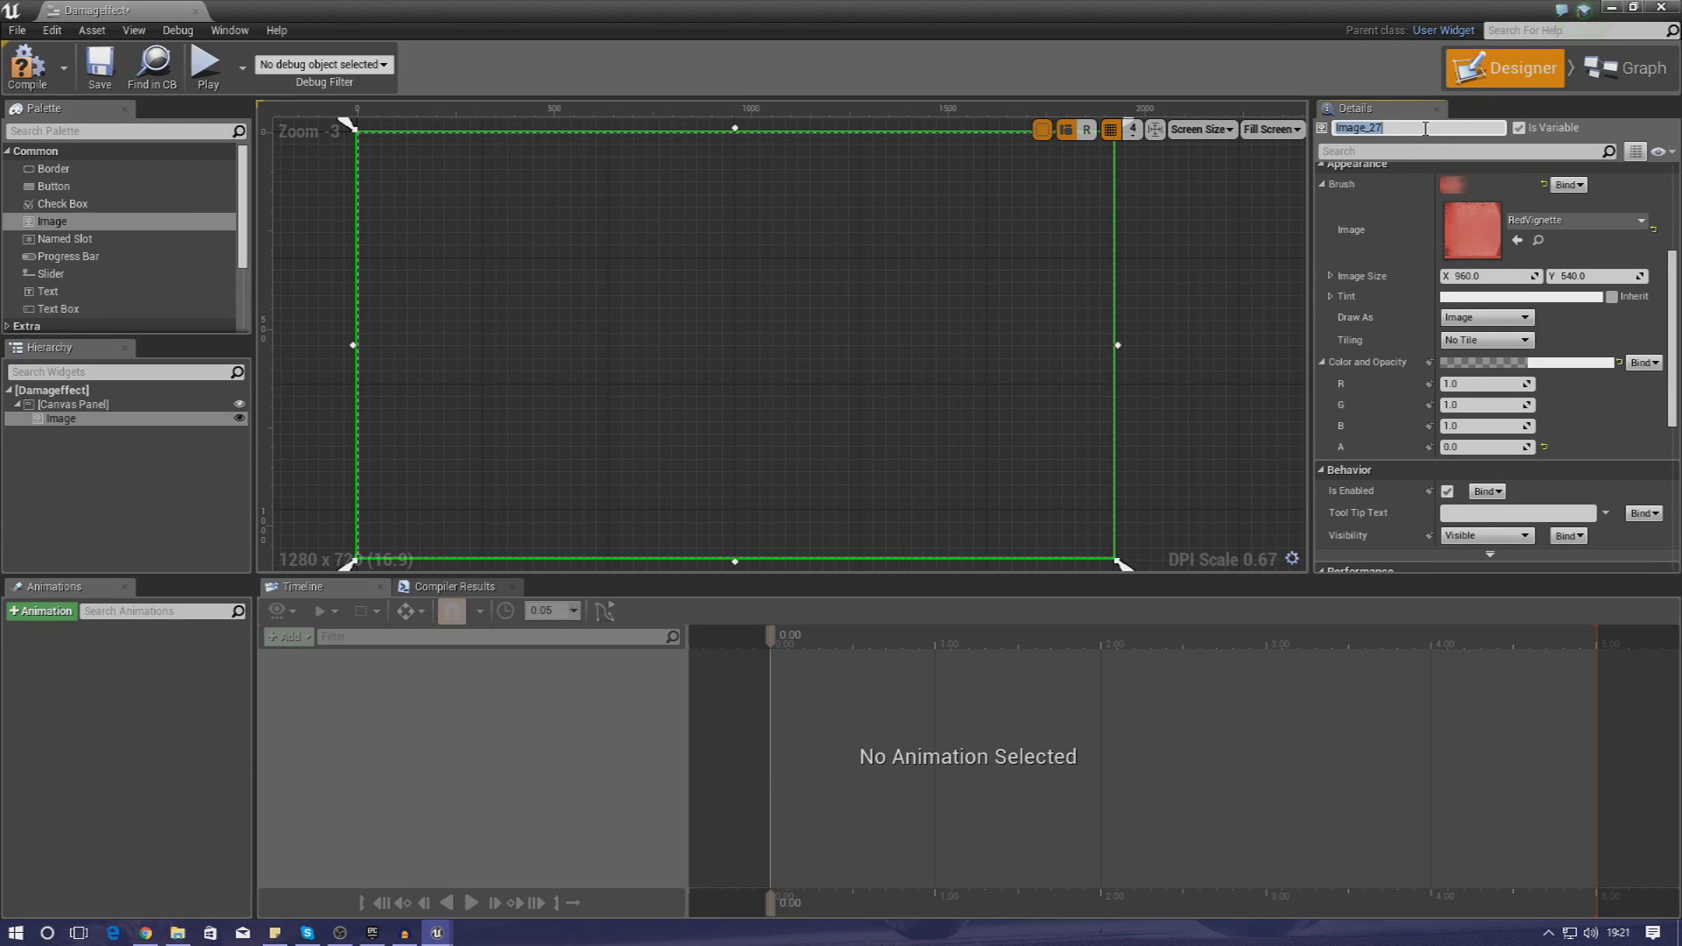
text(RedVignette)
key(Return)
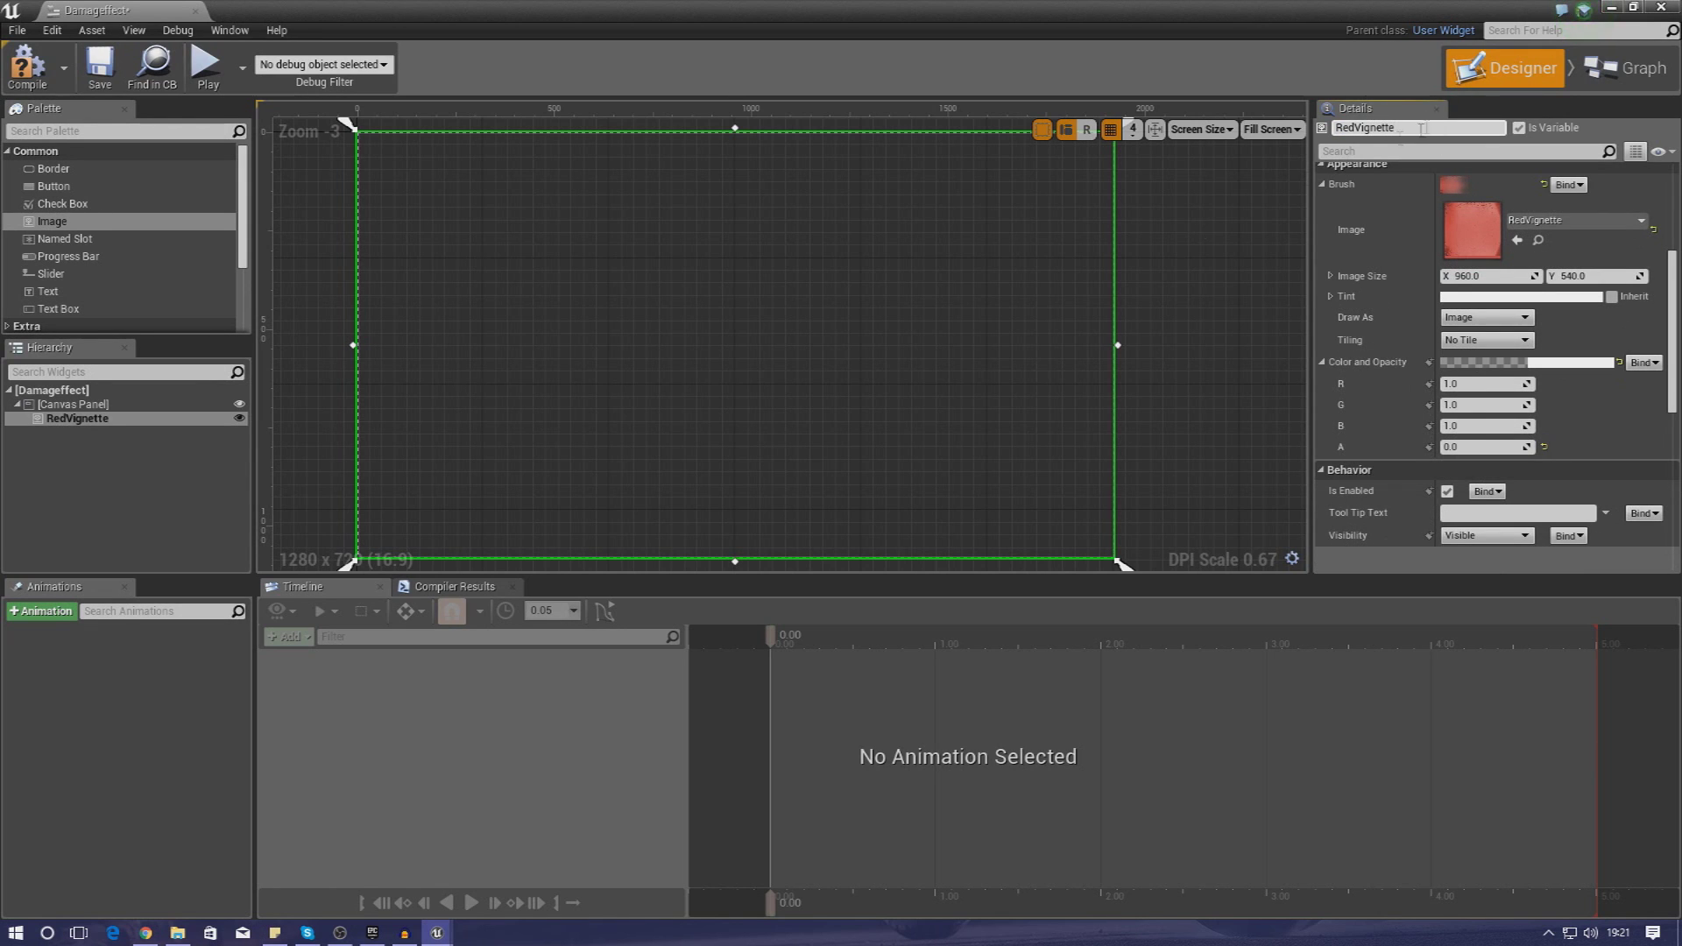
Add a new widget animation named Fade and put the RedVignette image on its timeline.
click(54, 619)
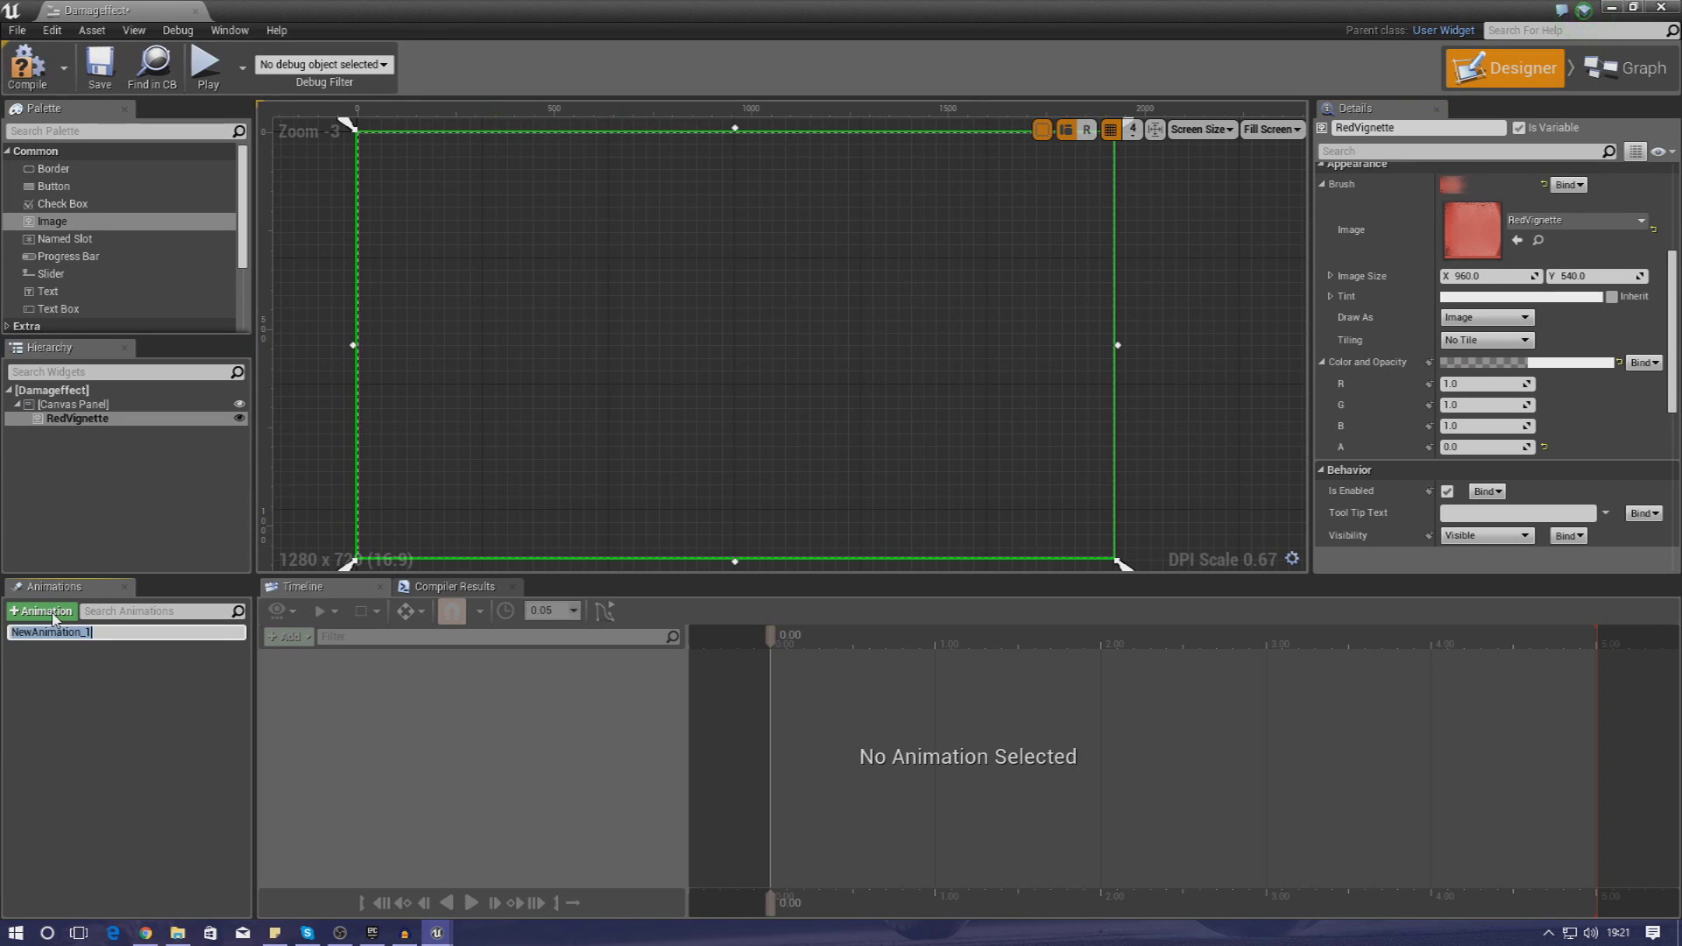
text(Fade)
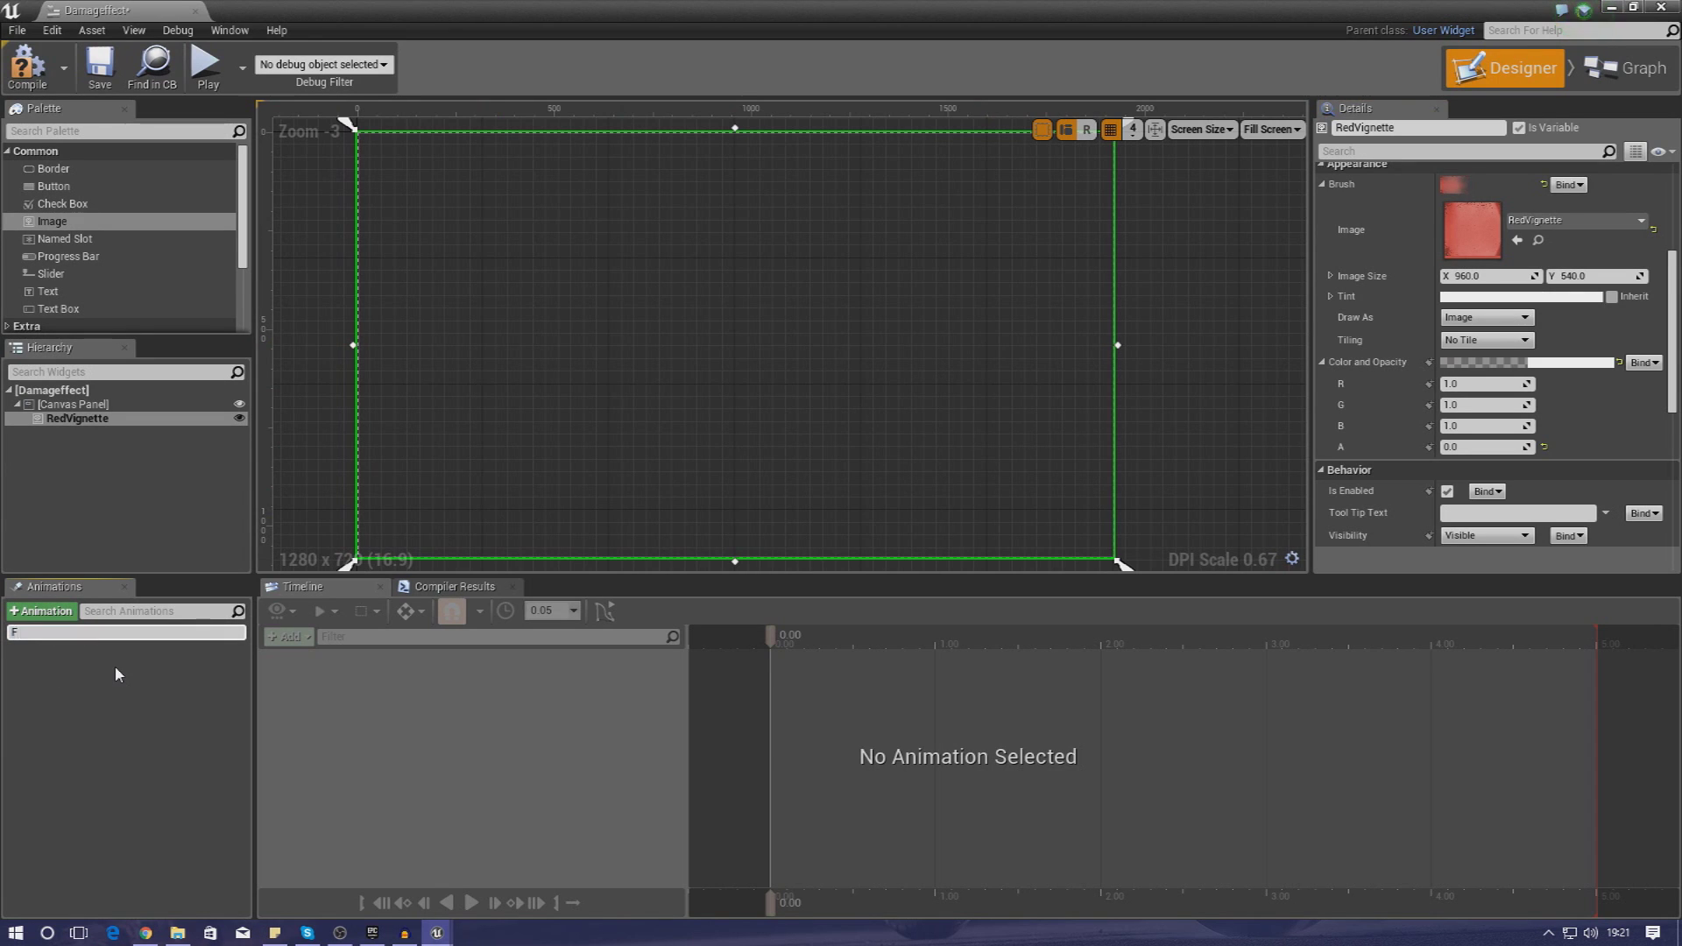
key(Return)
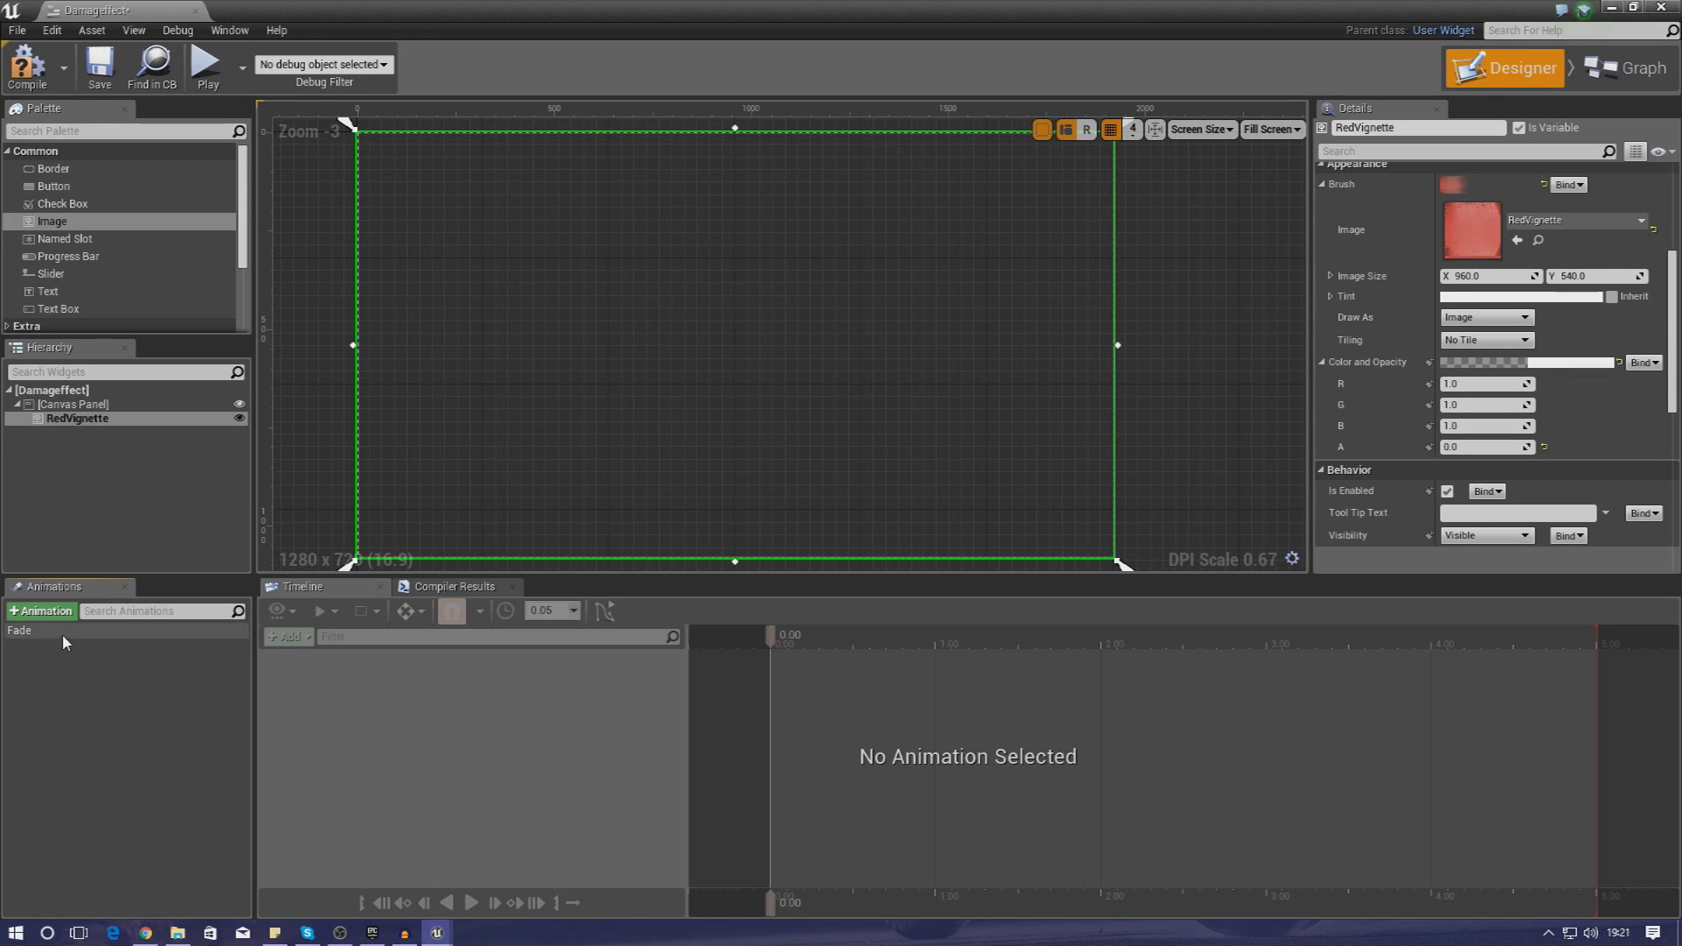
click(61, 631)
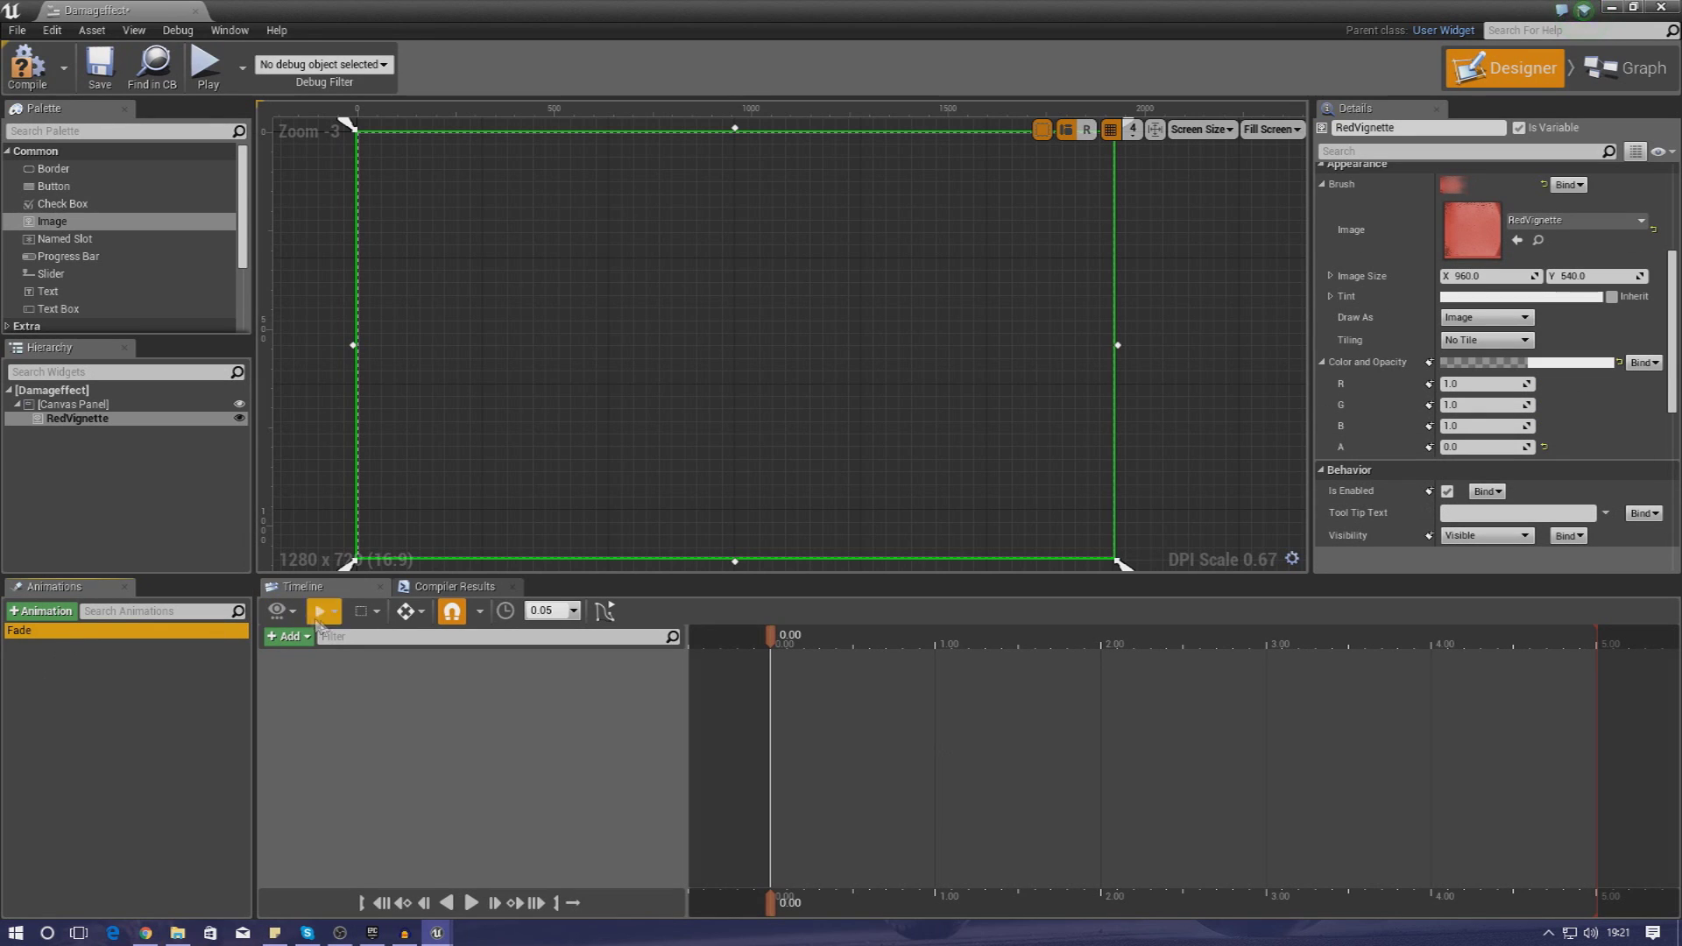
click(291, 638)
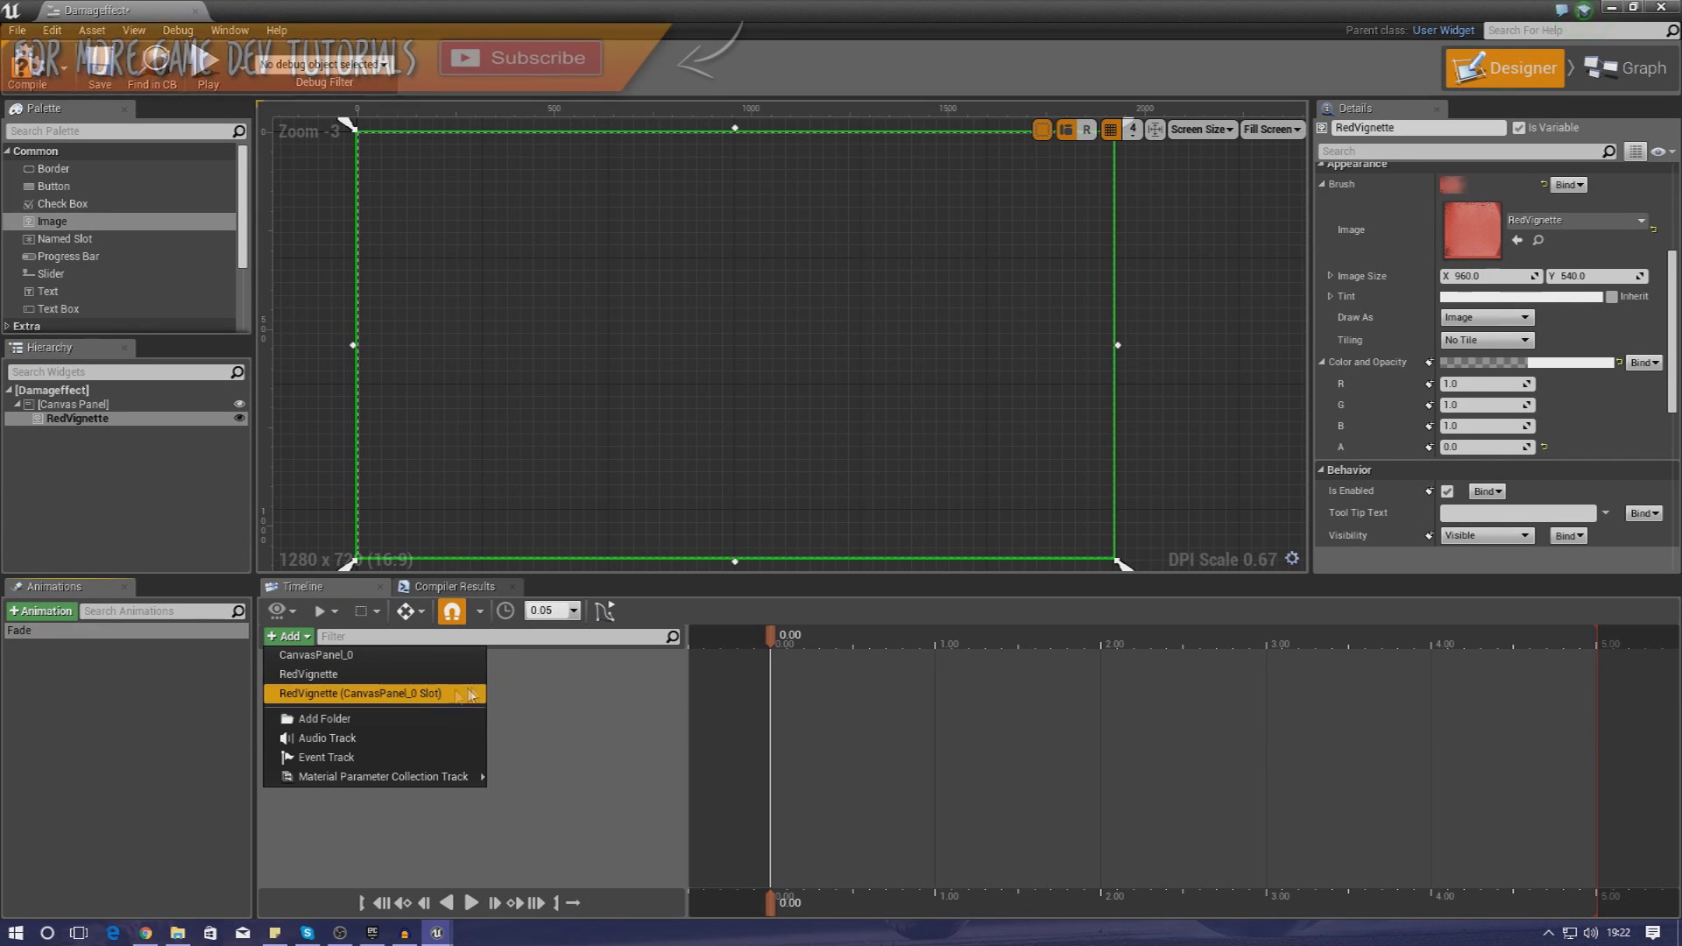
click(339, 675)
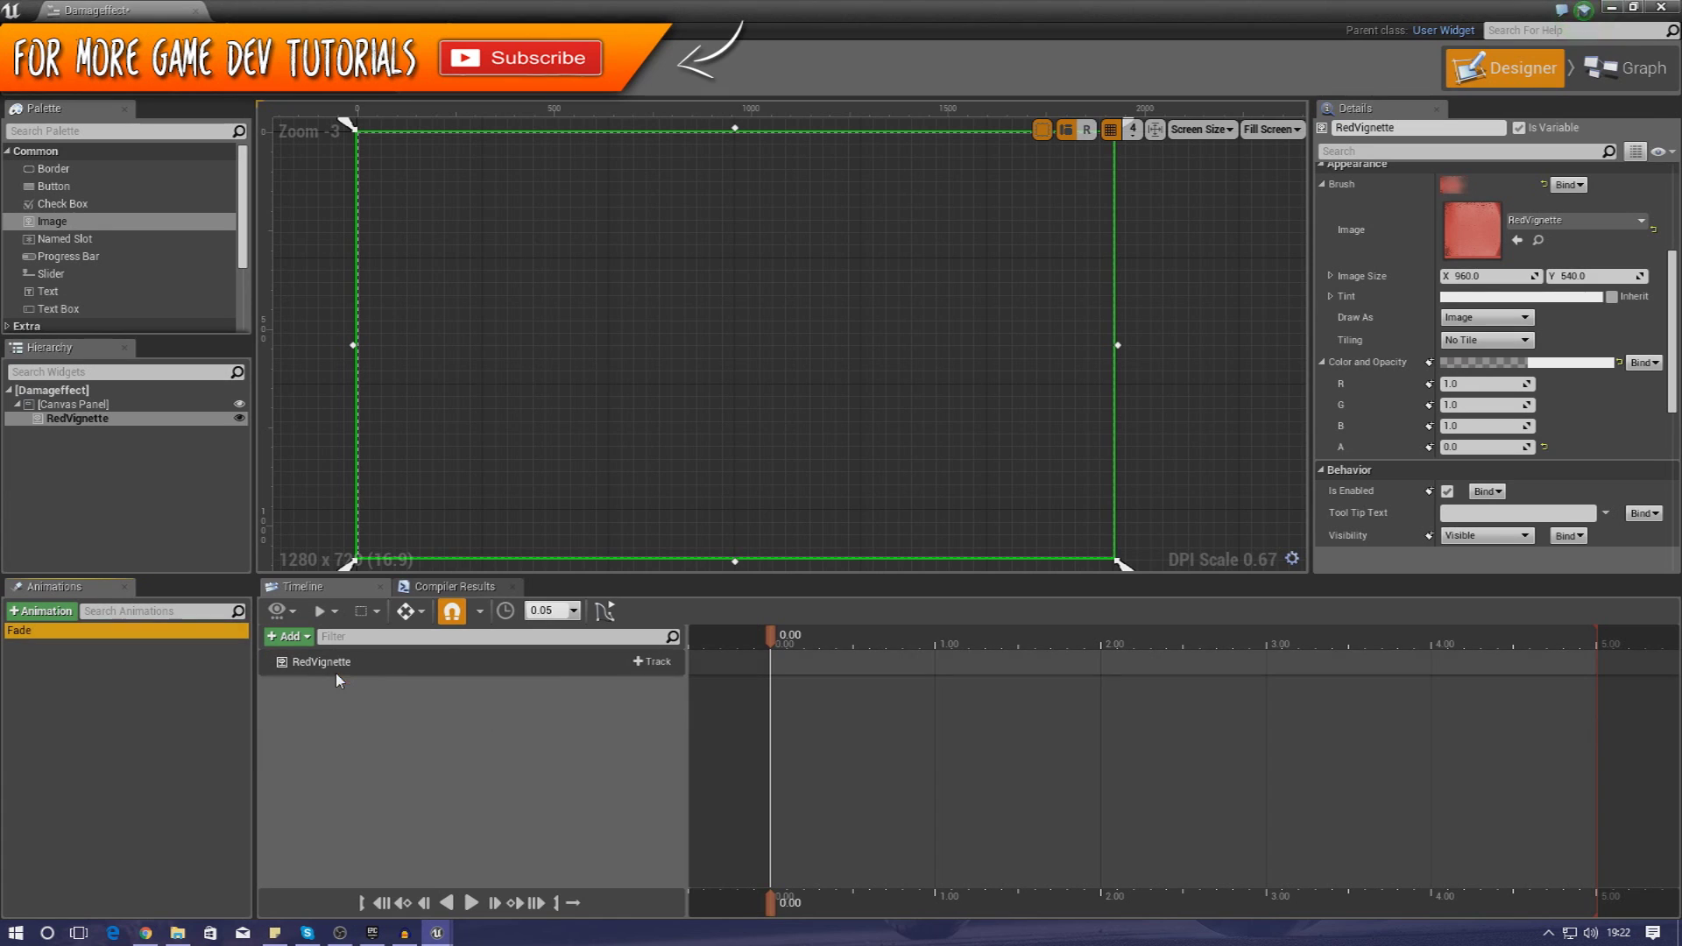
Add a Color and Opacity track for RedVignette and expand its channels.
click(644, 664)
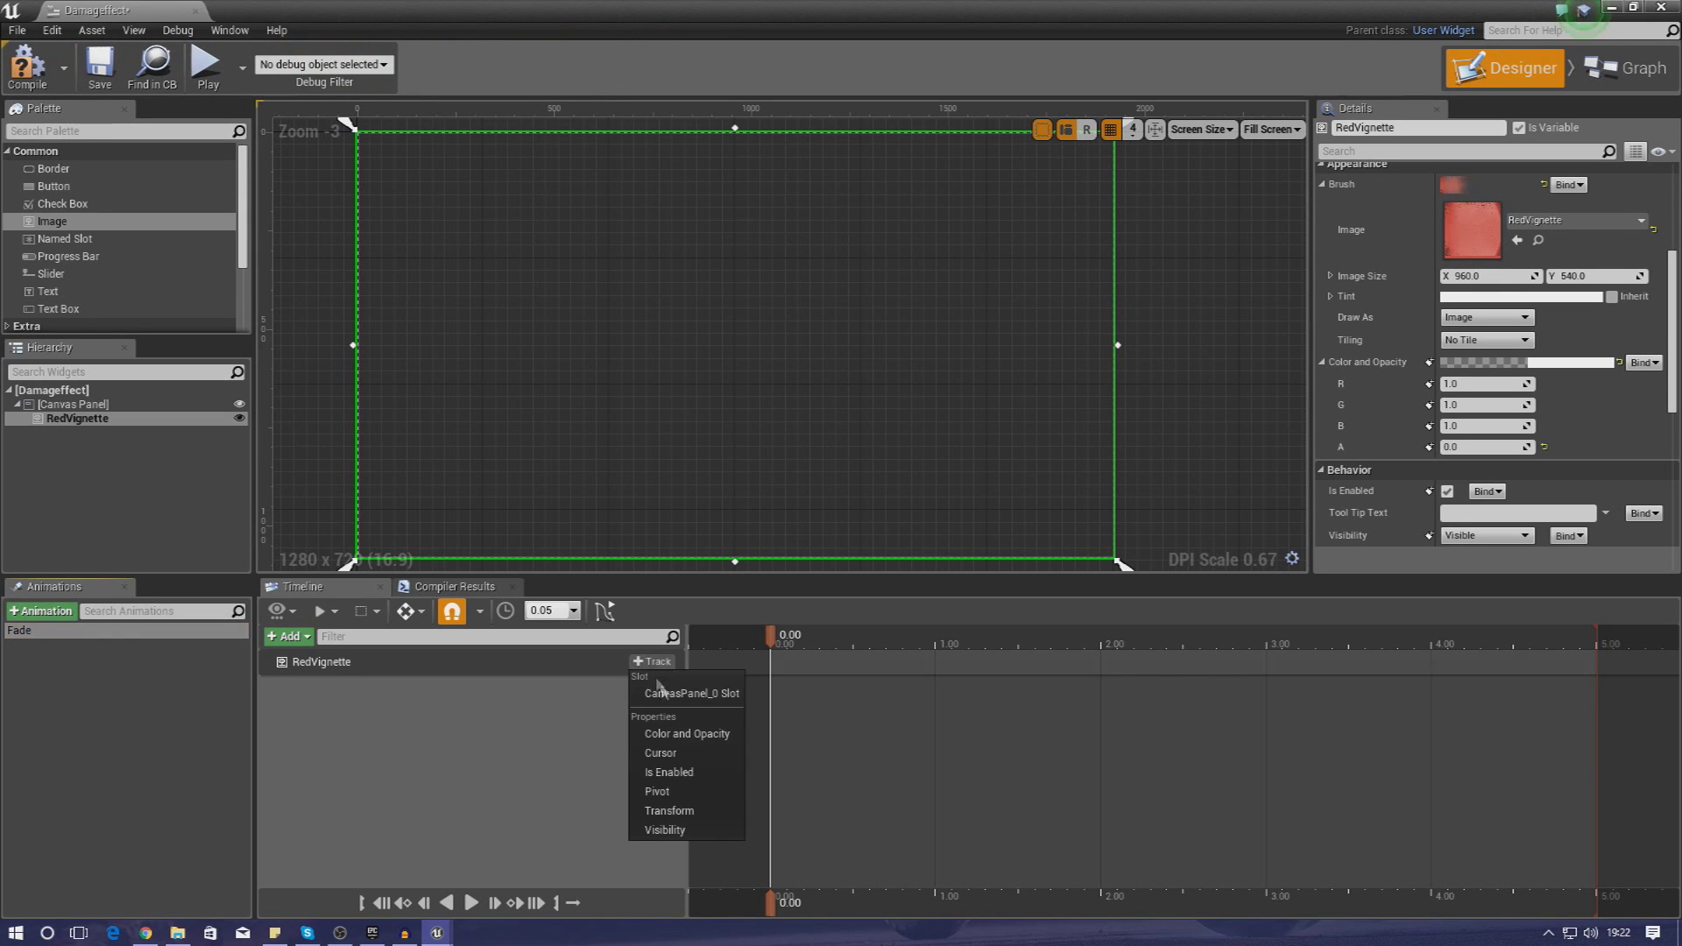
click(693, 735)
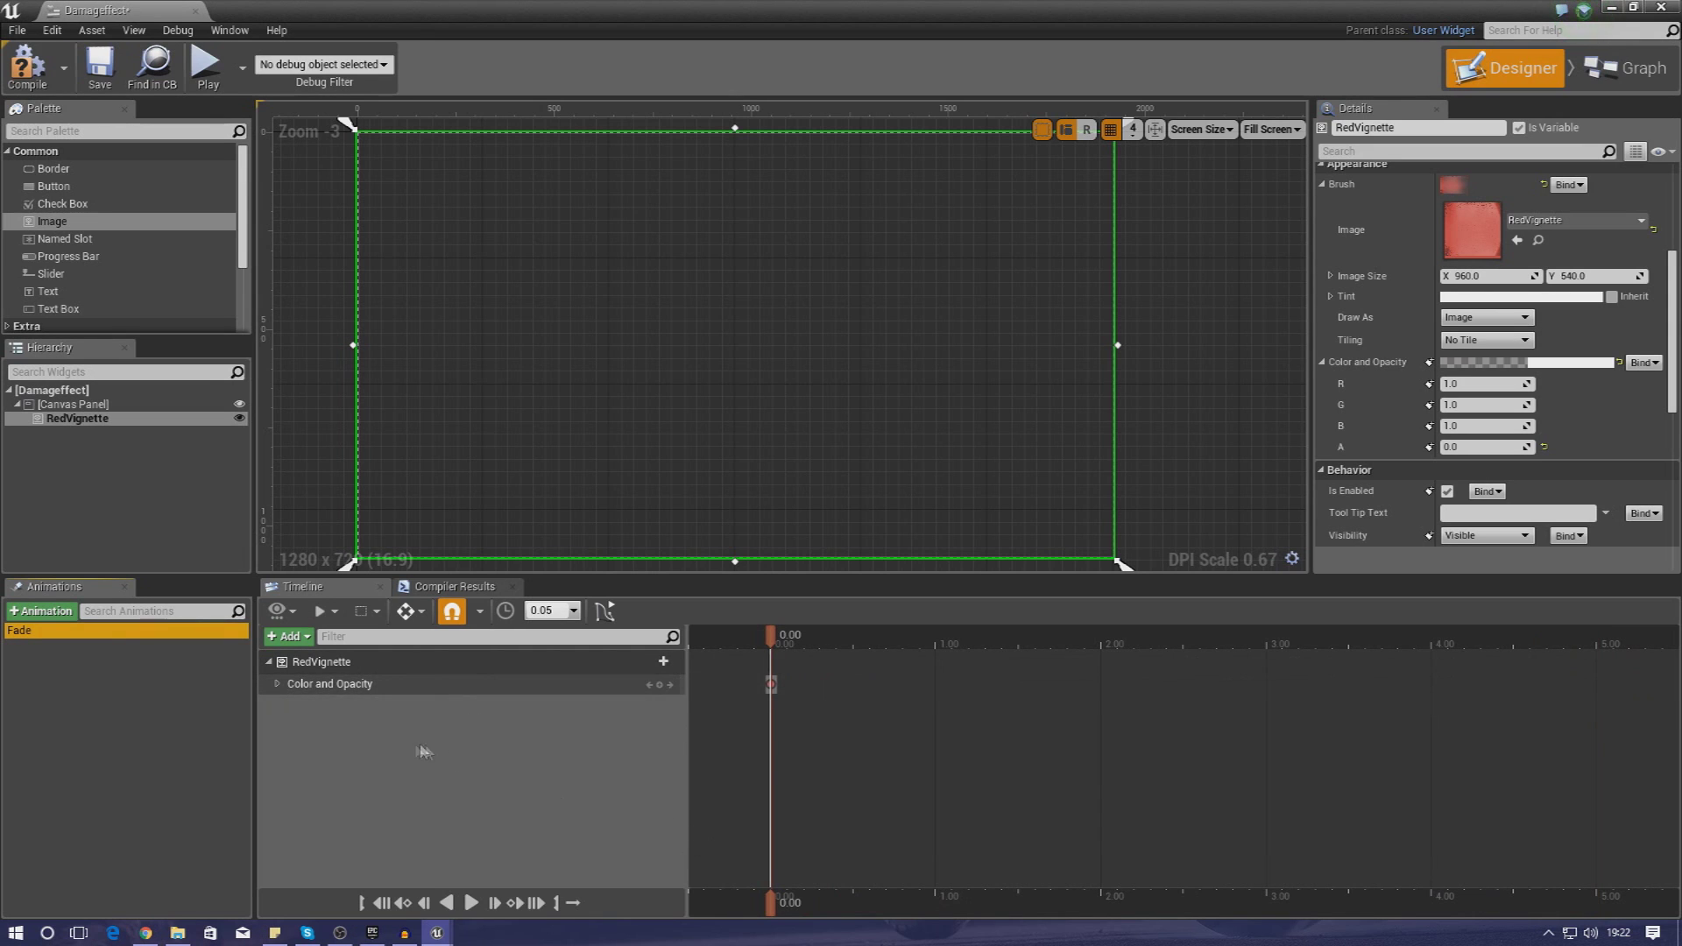
click(277, 684)
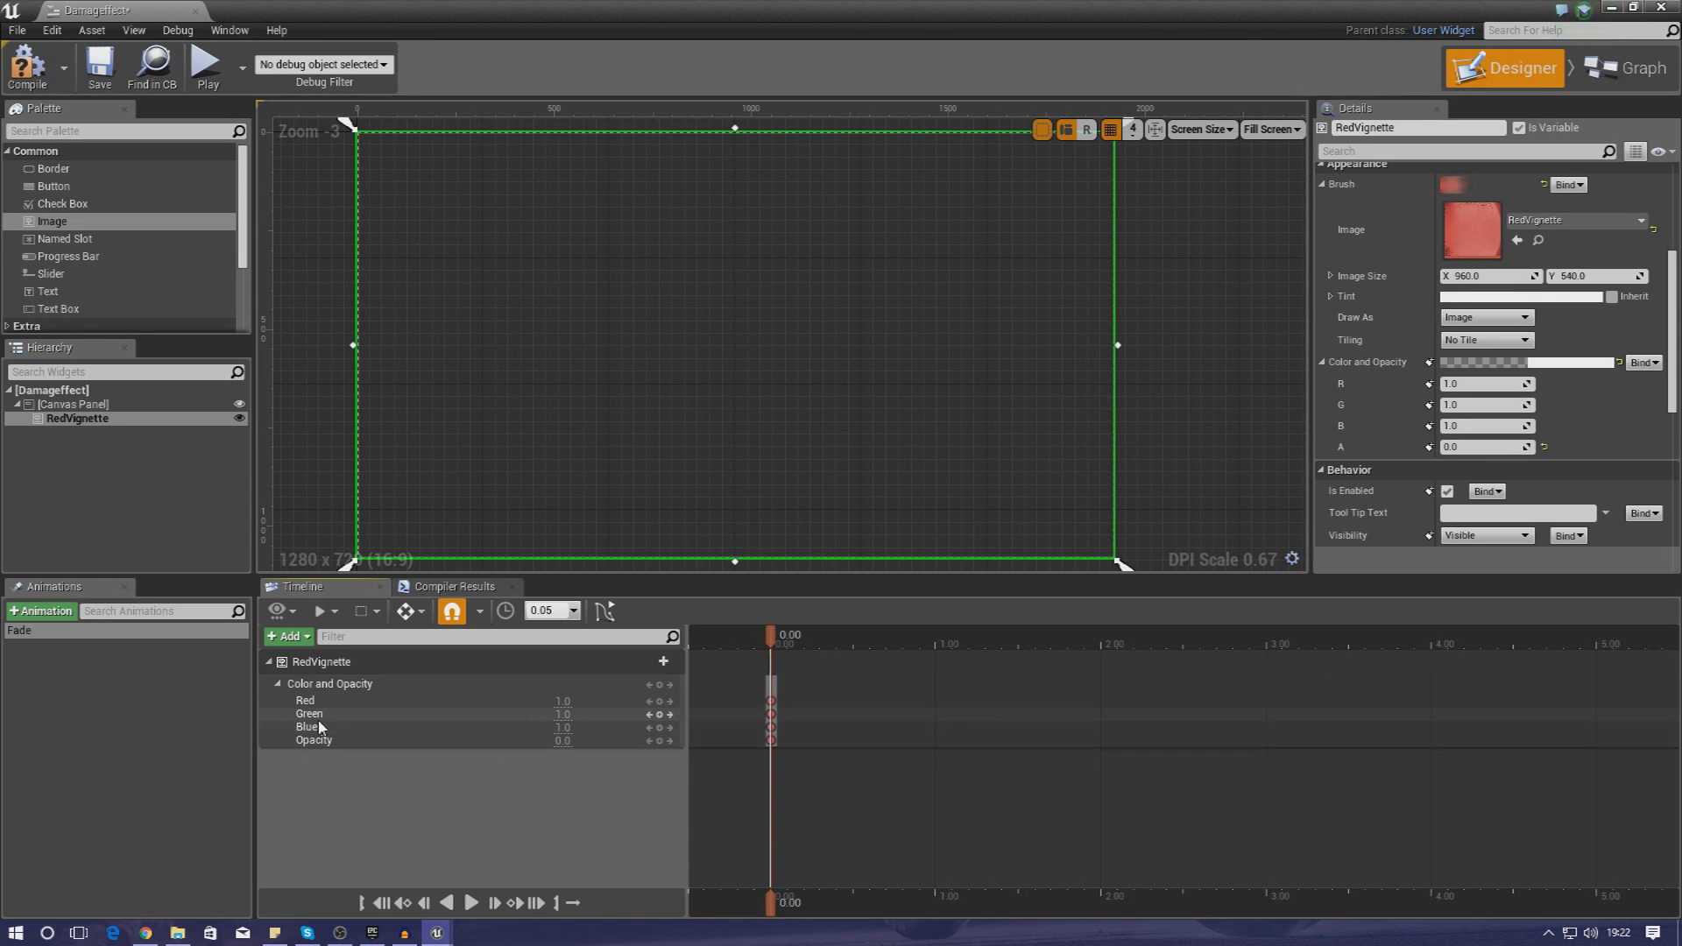
click(491, 702)
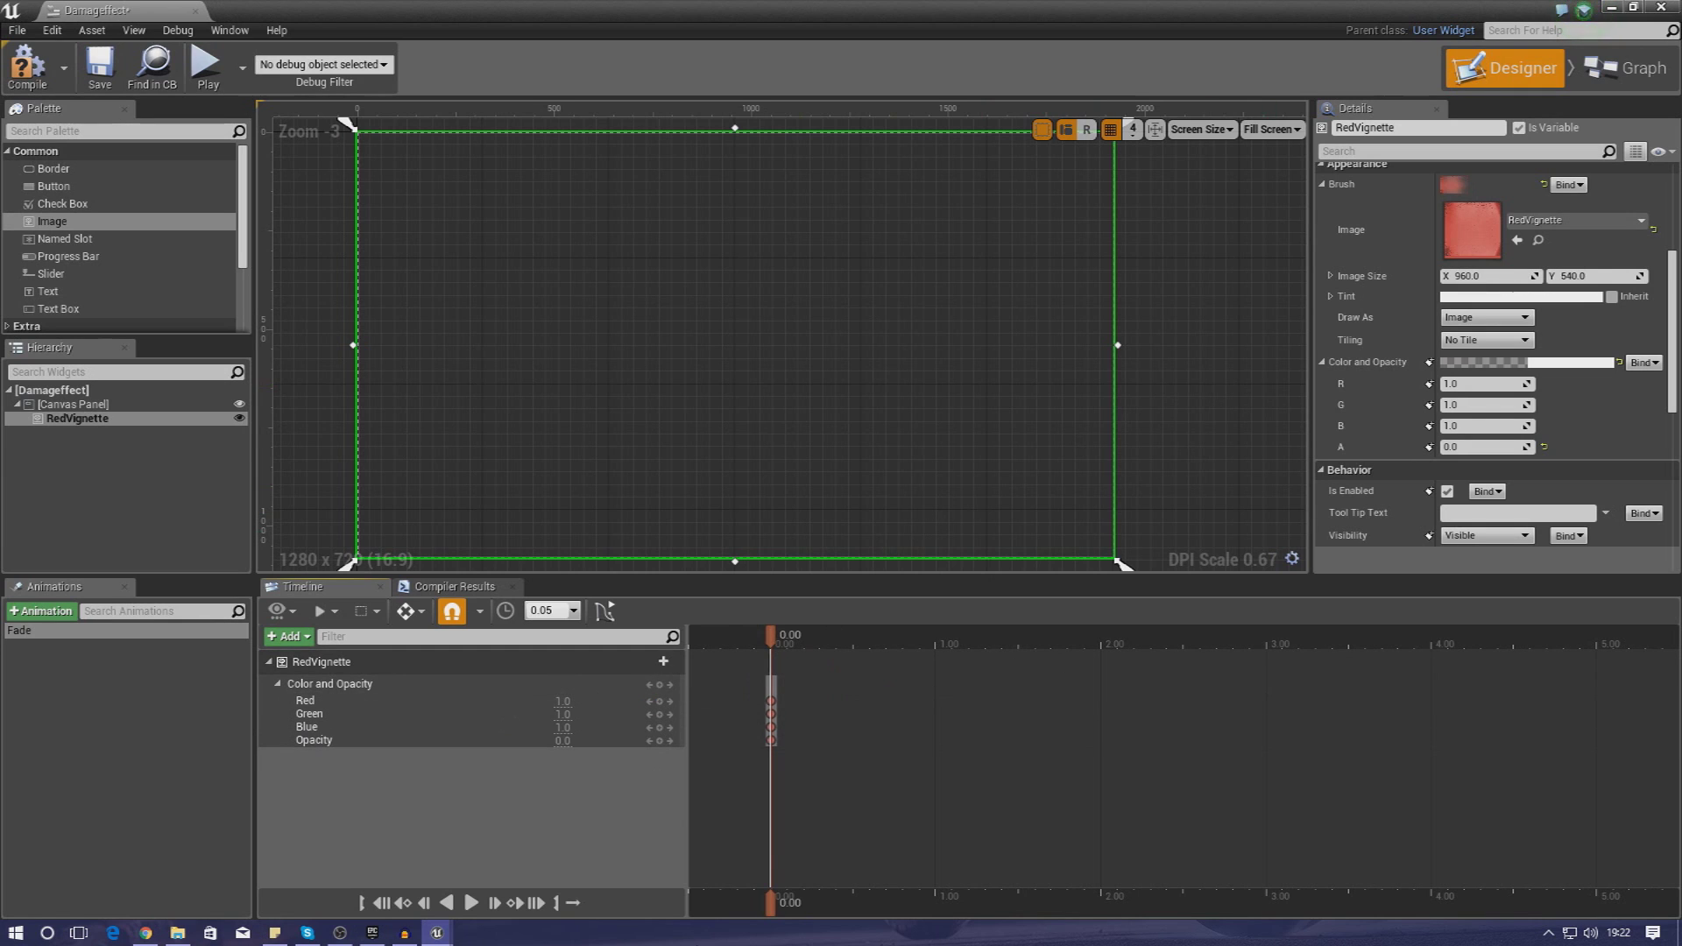
Key RedVignette's opacity to 1 at 0.50 s and 0 at 1.00 s, then scrub to preview.
drag(771, 906, 854, 902)
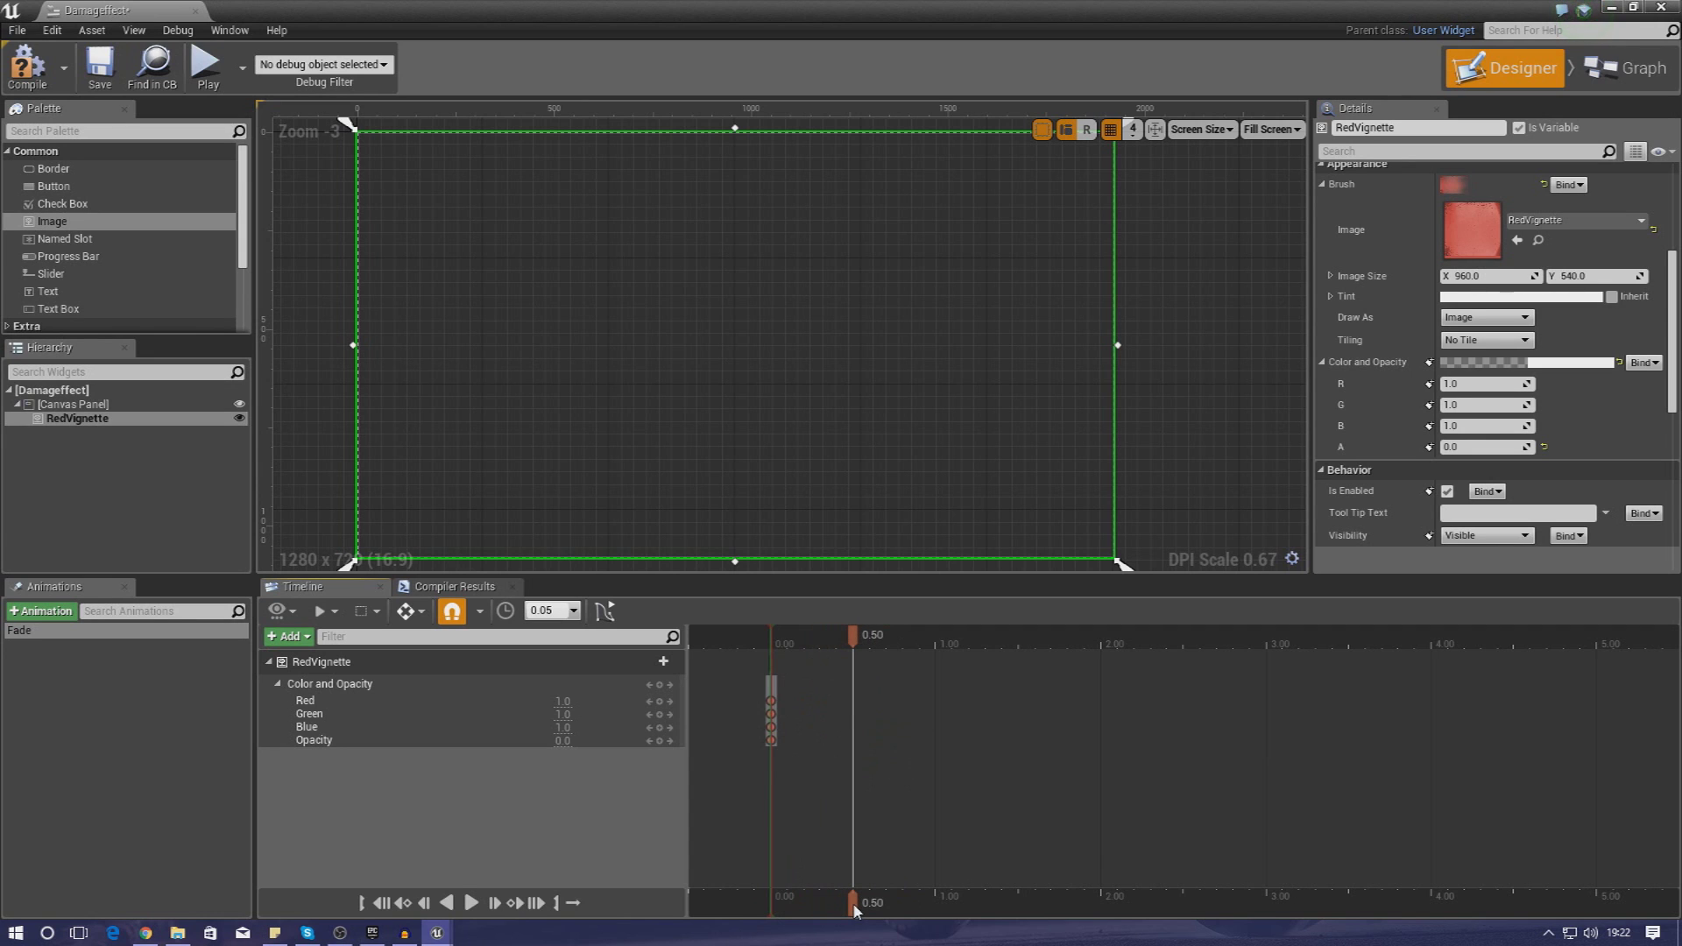
text(1)
key(Return)
drag(854, 904, 934, 909)
click(570, 743)
text(0)
key(Return)
drag(935, 907, 775, 907)
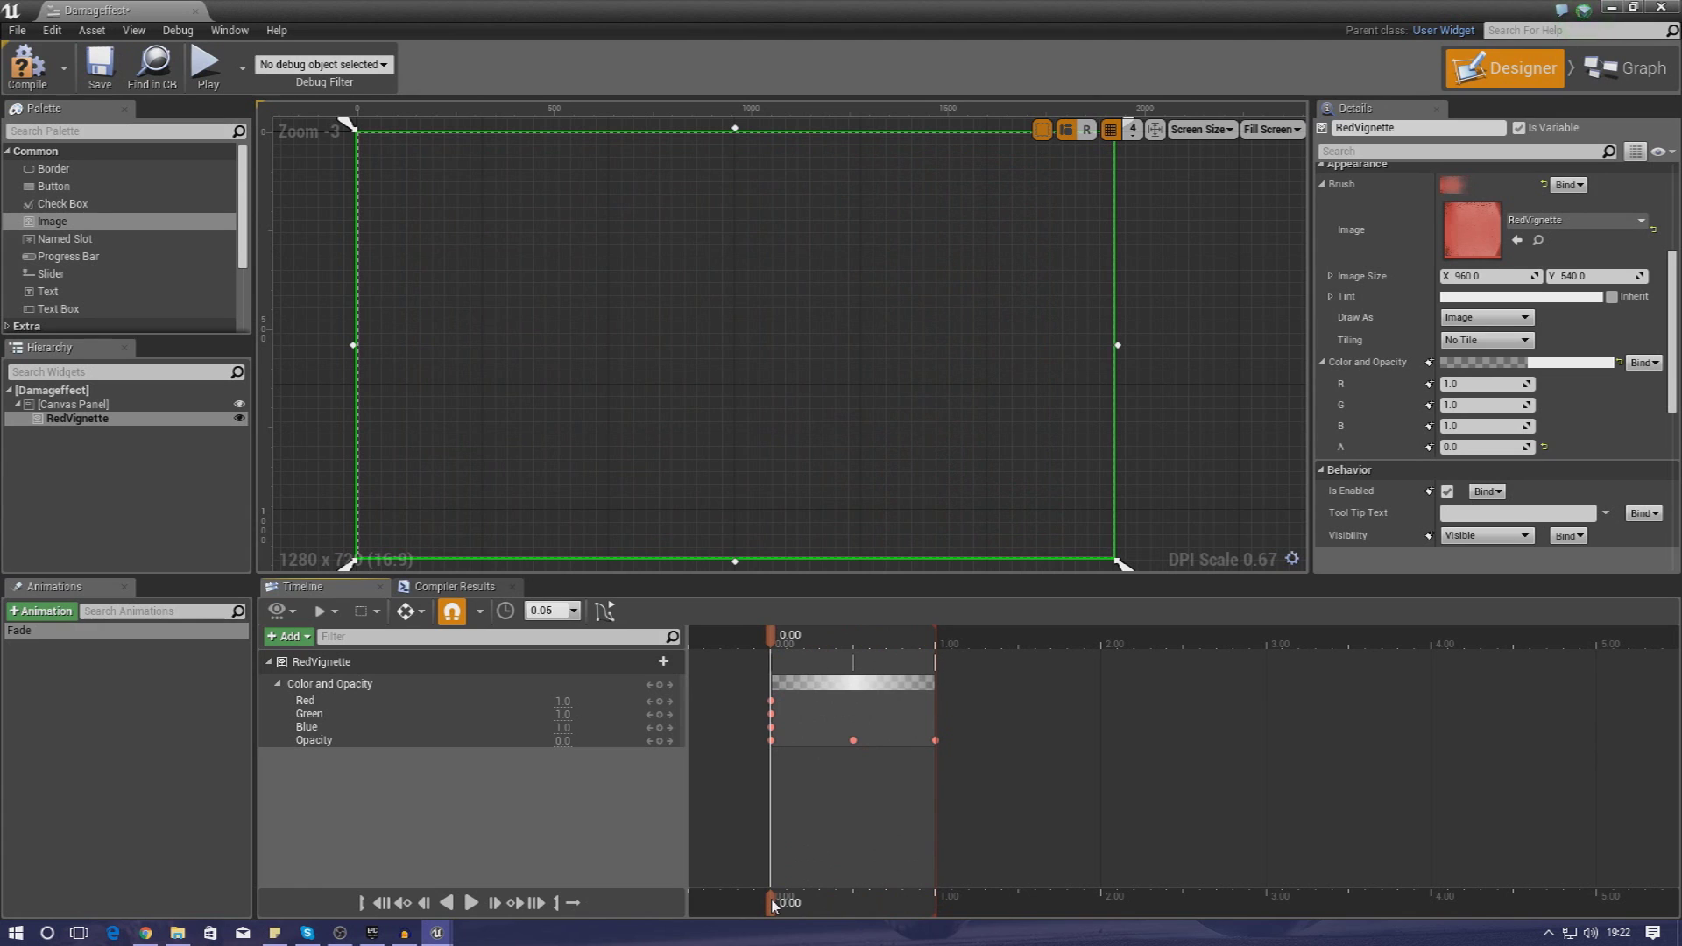
mouse_move(771, 902)
mouse_down()
mouse_move(937, 907)
mouse_move(777, 907)
mouse_move(876, 924)
mouse_move(905, 906)
mouse_move(794, 907)
mouse_up()
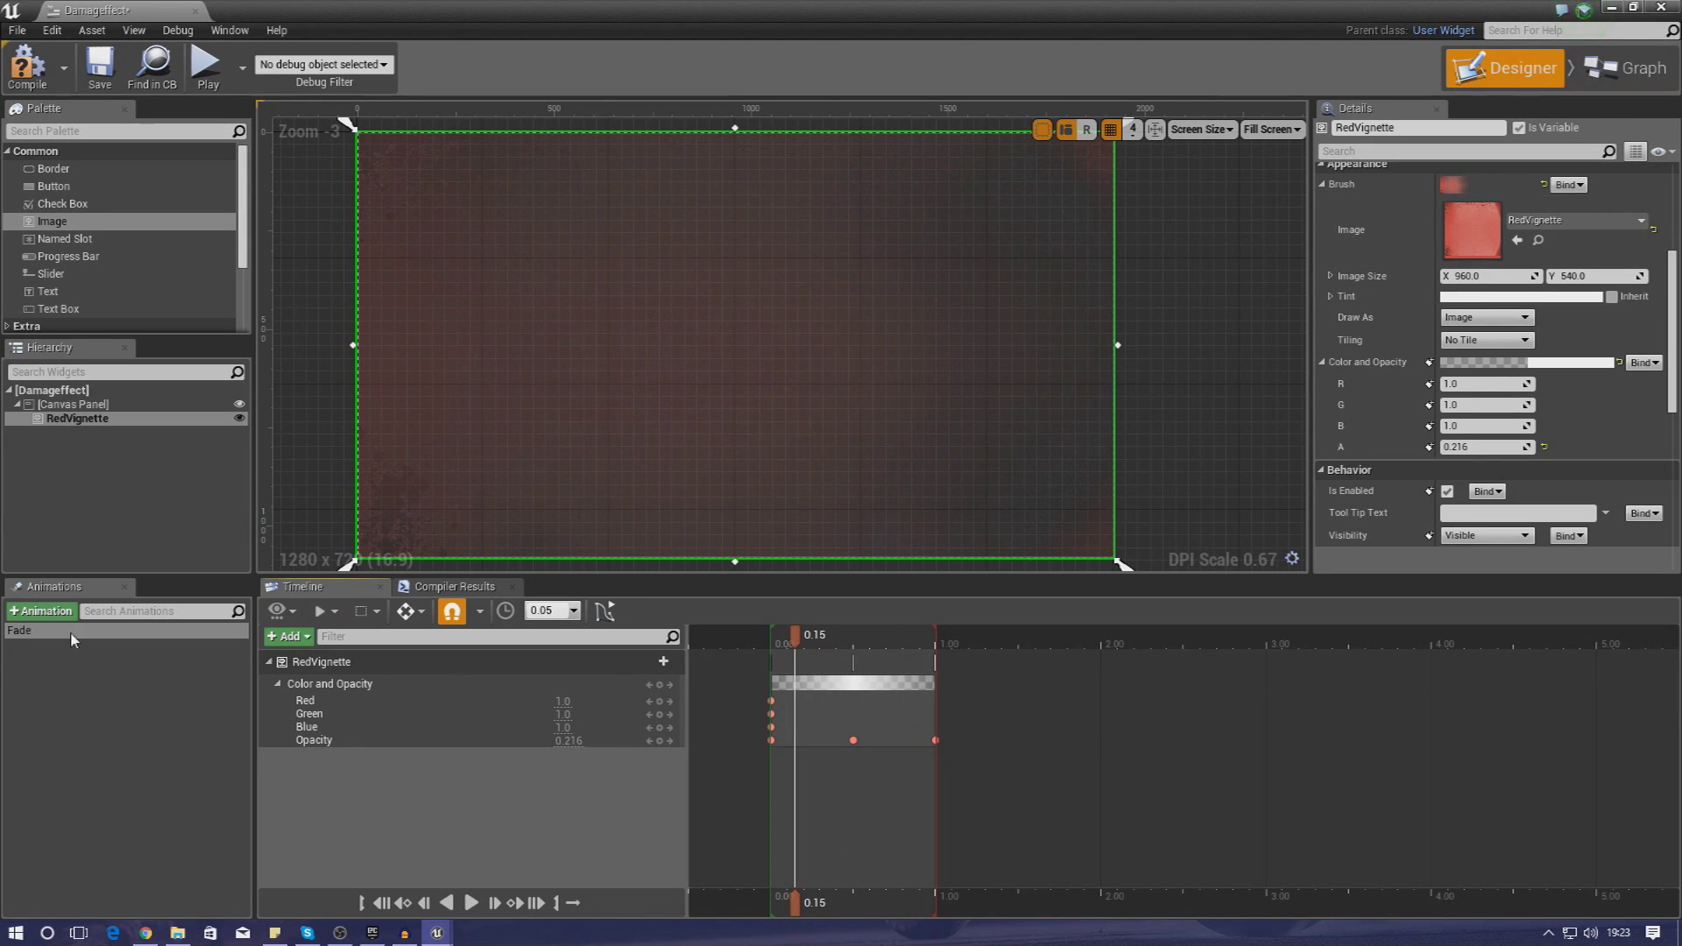
In the event graph, place a Get node for the Fade animation.
click(1587, 82)
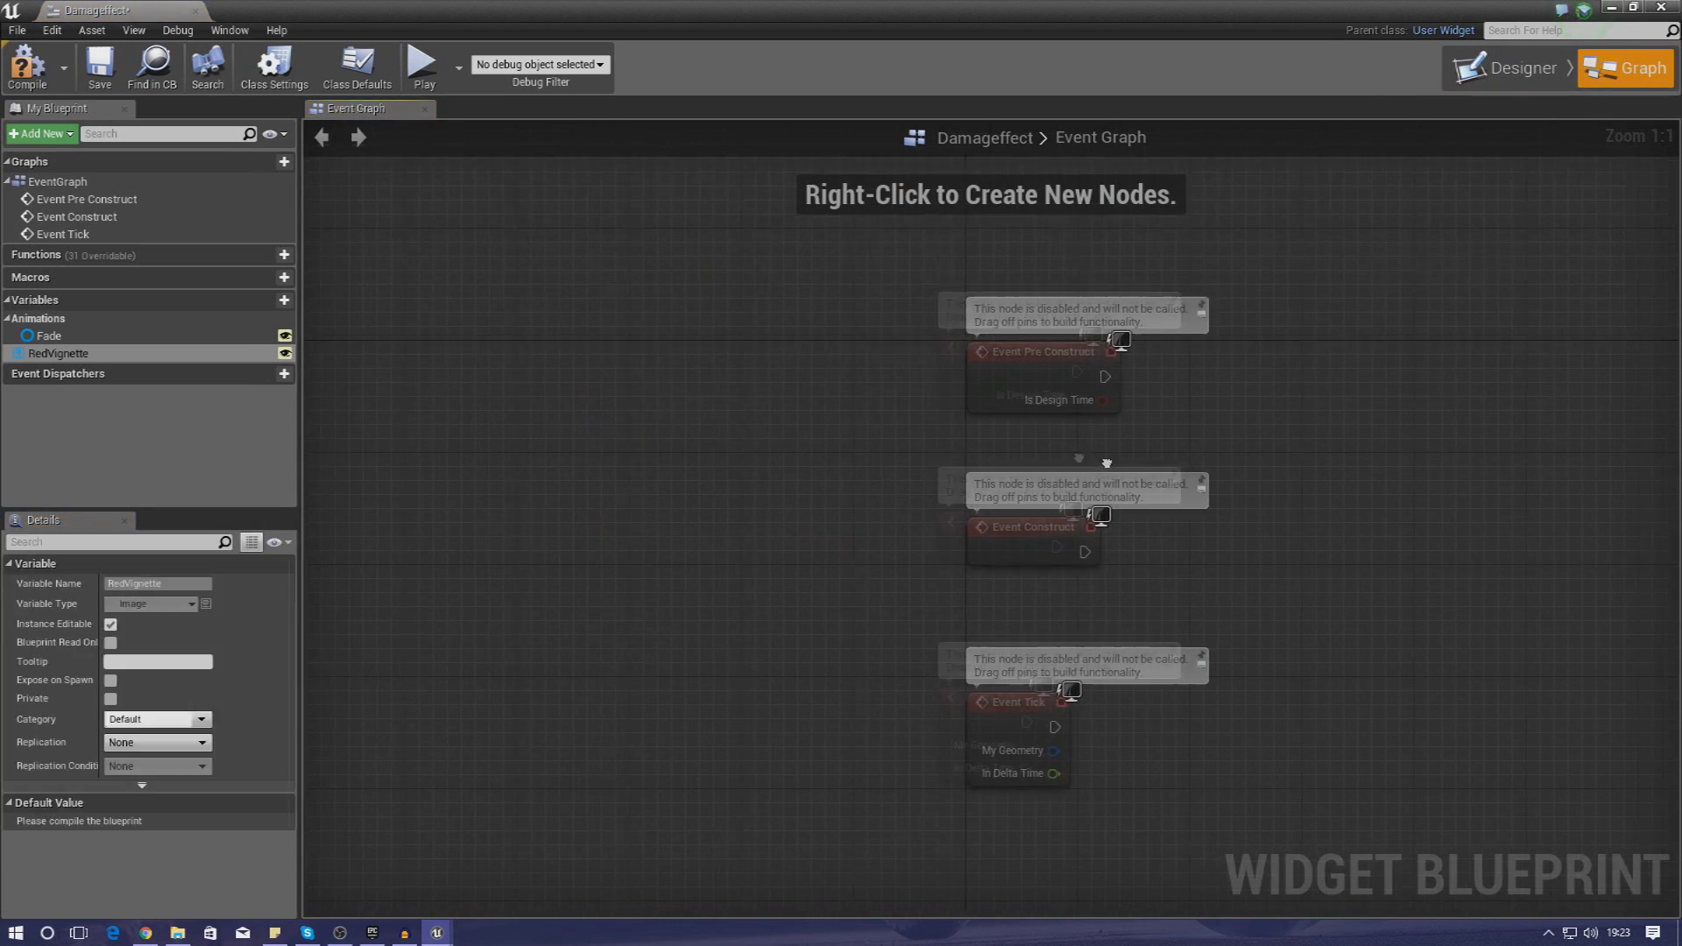
right_drag(1106, 463, 633, 447)
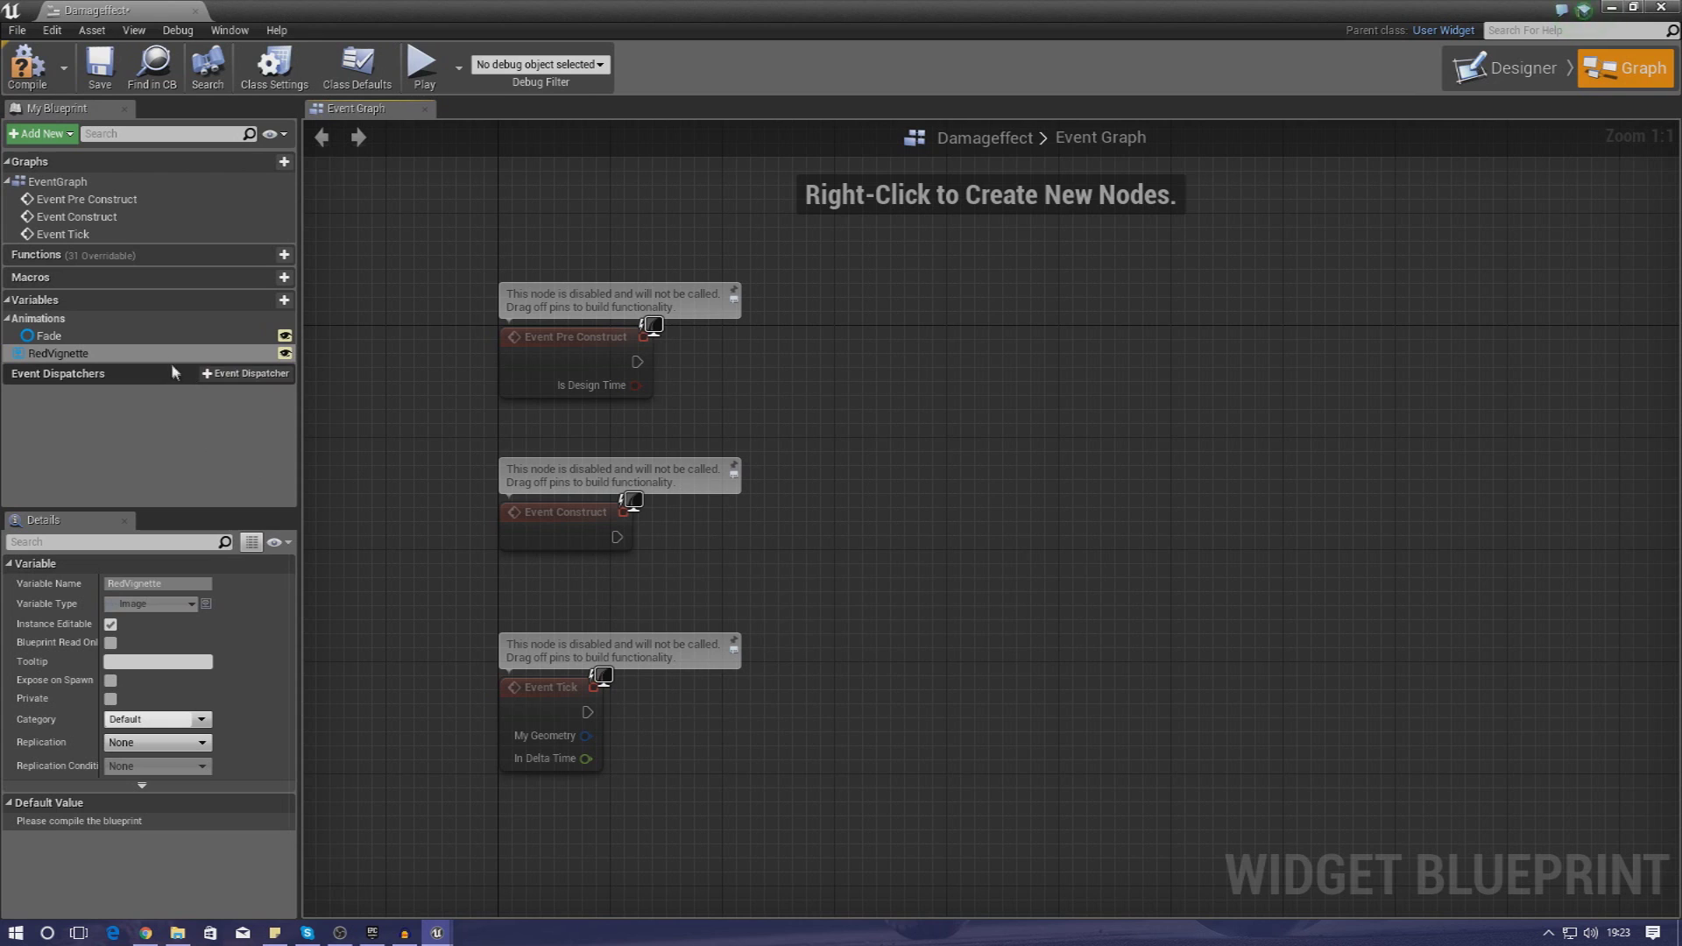
drag(48, 335, 997, 579)
click(997, 464)
Add a Play Animation node after Event Construct for Fade, with Num Loops set to 2.
drag(611, 541, 891, 438)
text(play)
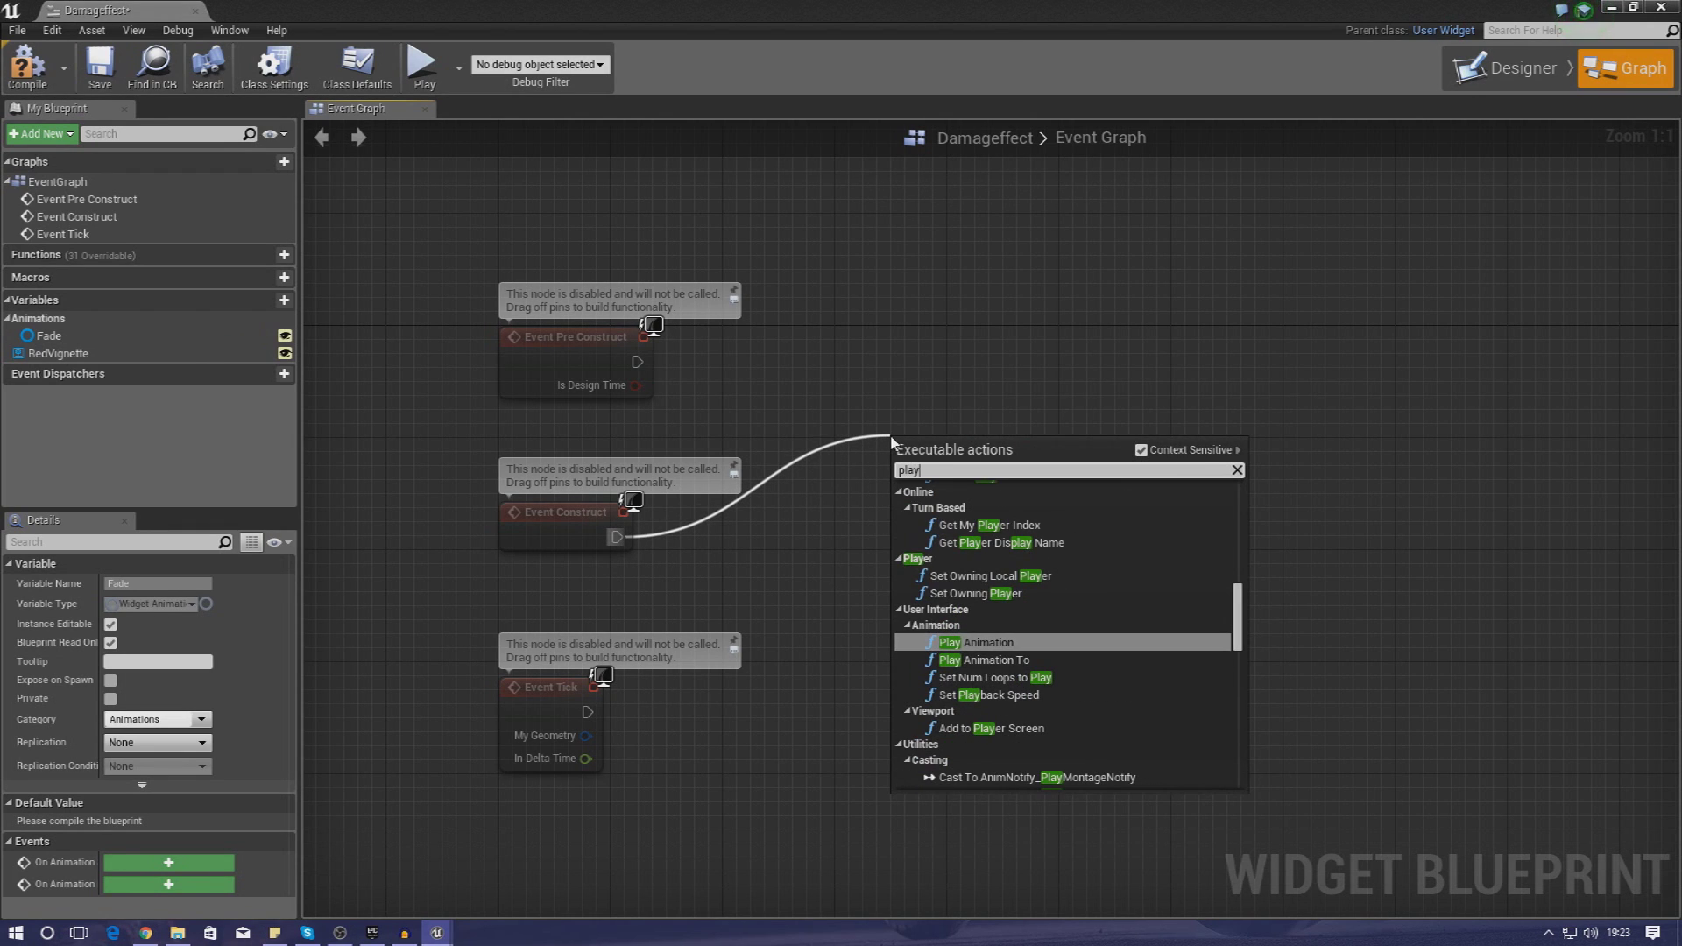
key(Return)
drag(960, 457, 828, 391)
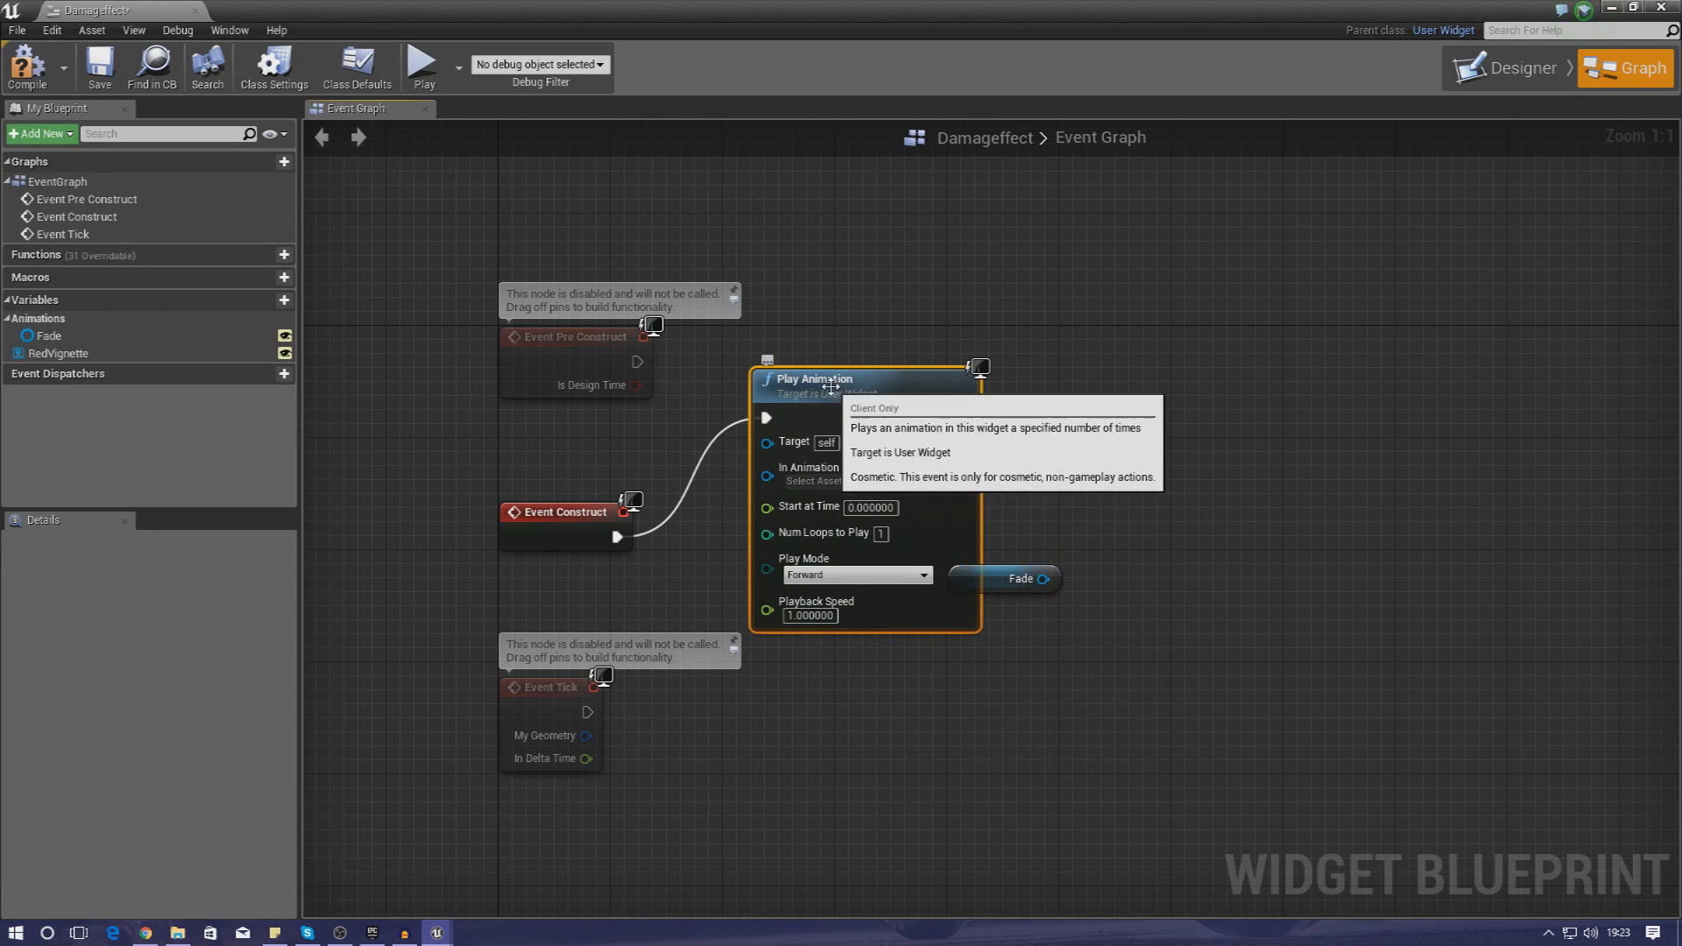
drag(994, 582, 891, 413)
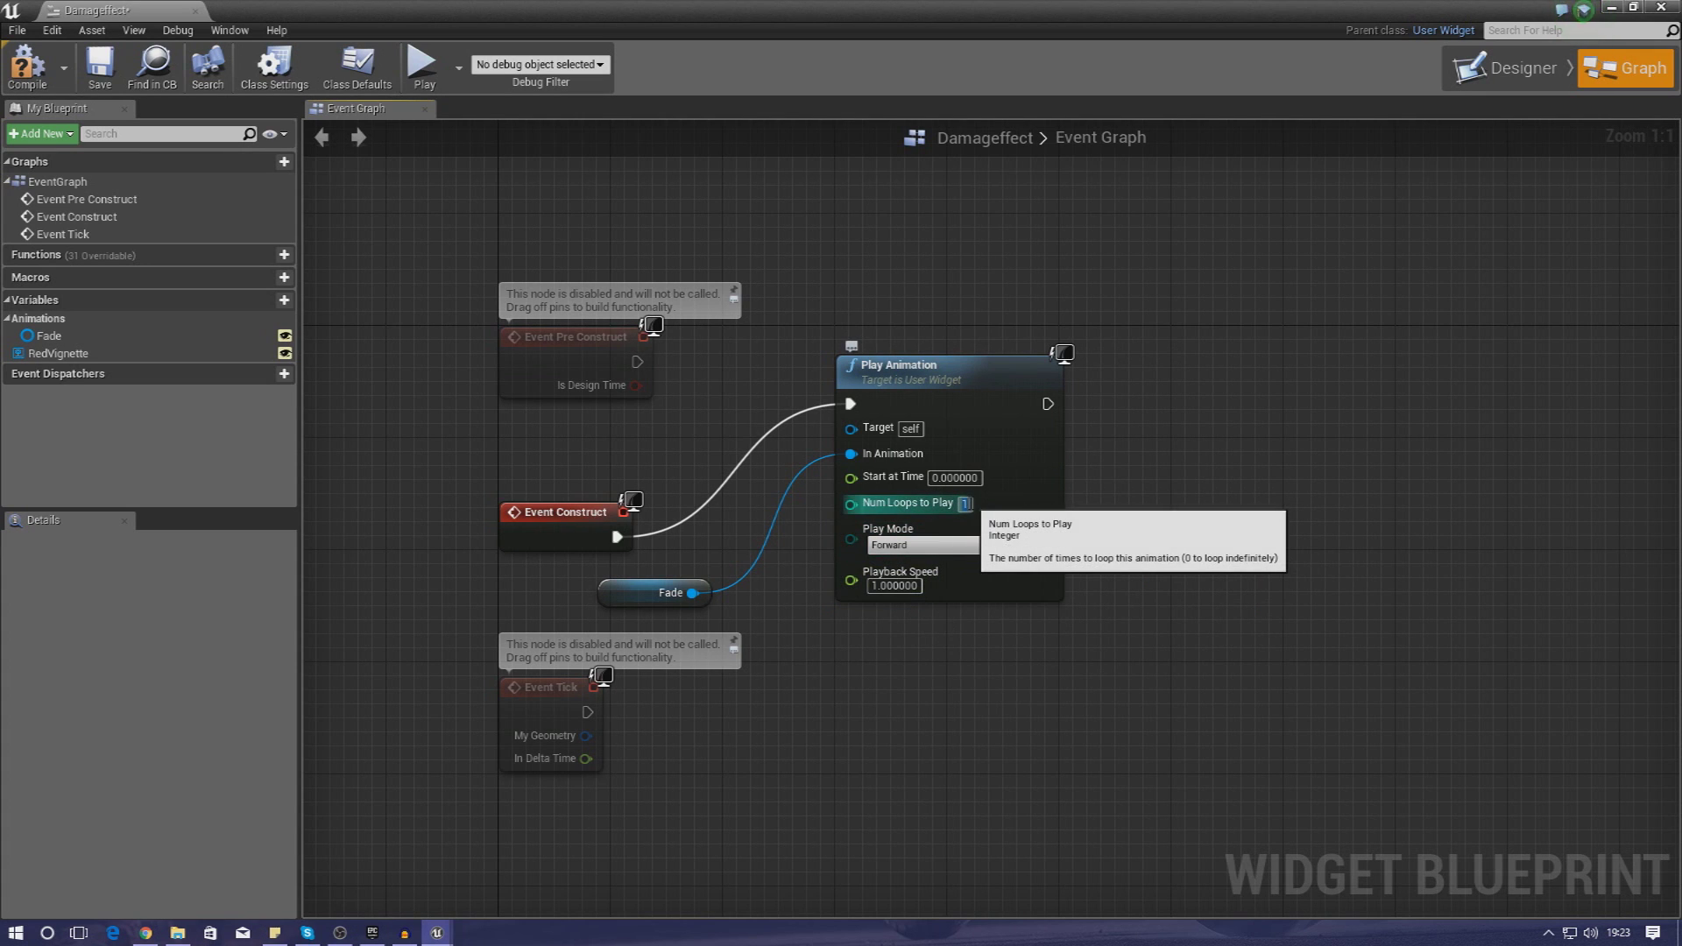
text(2)
key(Return)
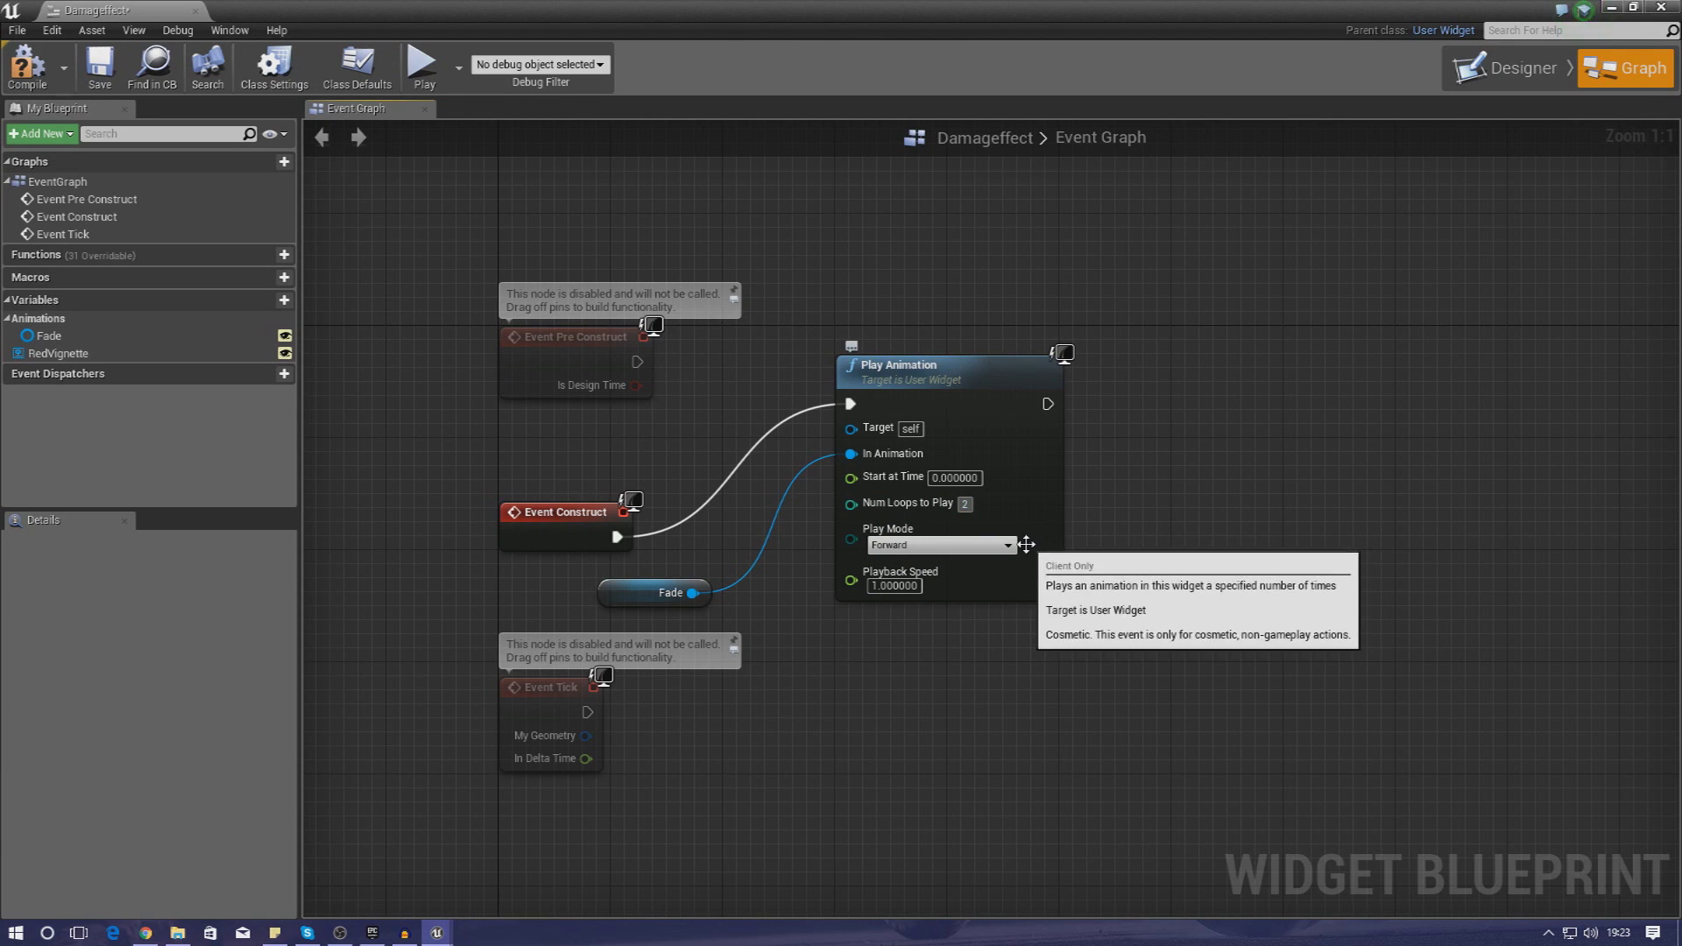